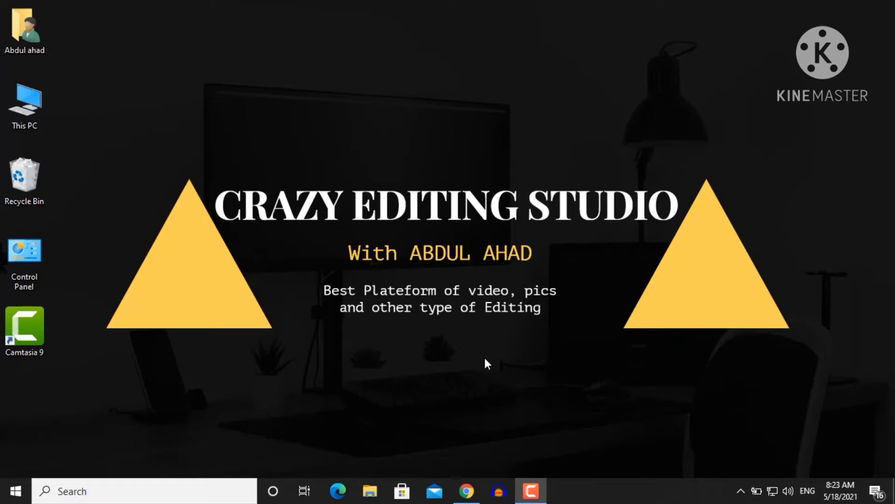
# Launch Chrome from the taskbar, showing the WordArt.com home page
pyautogui.click(468, 491)
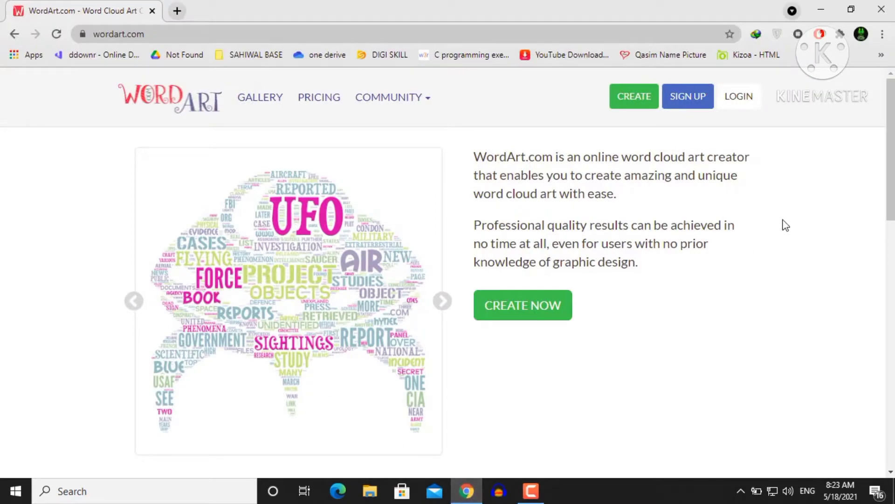
# Browse the WordArt.com home page, then start CREATE NOW to open the editor
pyautogui.scroll(-3, 810, 222)
pyautogui.scroll(-5, 811, 221)
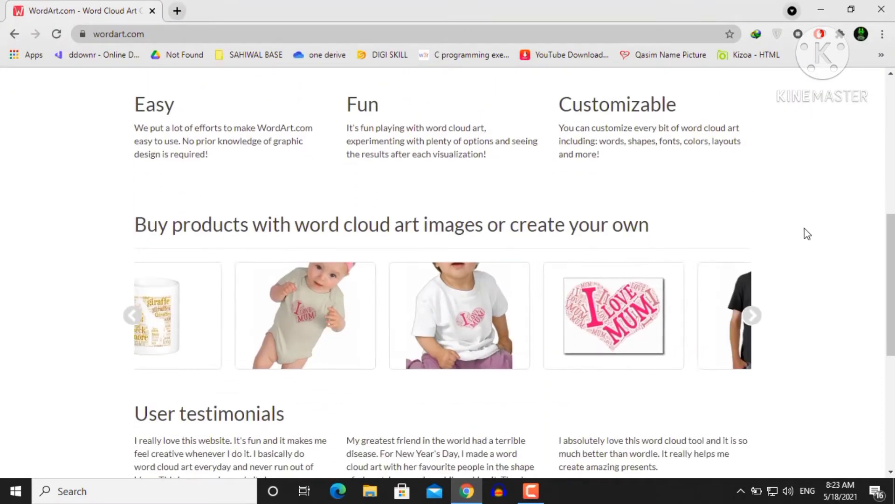
pyautogui.scroll(-4, 807, 233)
pyautogui.scroll(1, 806, 234)
pyautogui.scroll(8, 806, 234)
pyautogui.scroll(2, 806, 235)
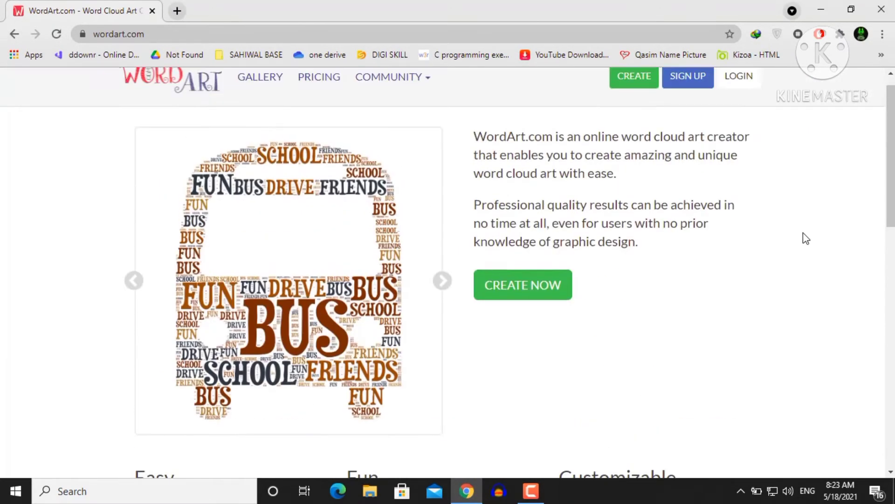
pyautogui.scroll(1, 806, 239)
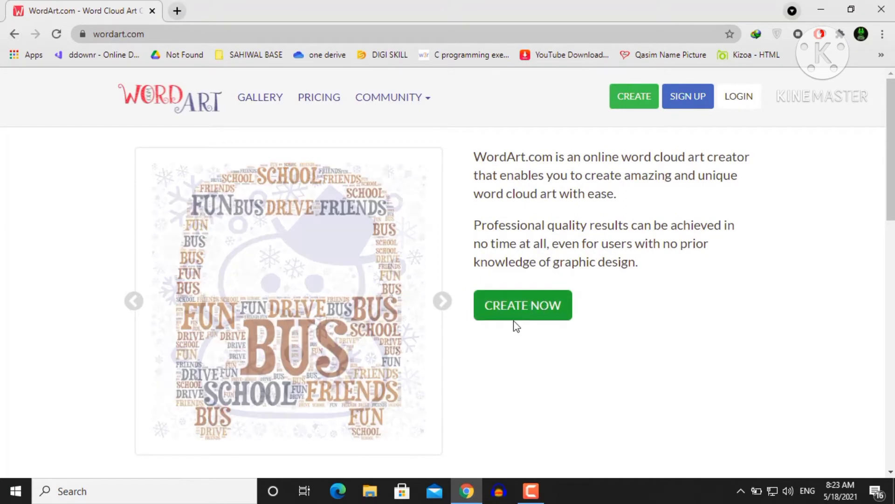
pyautogui.click(527, 312)
pyautogui.click(527, 312)
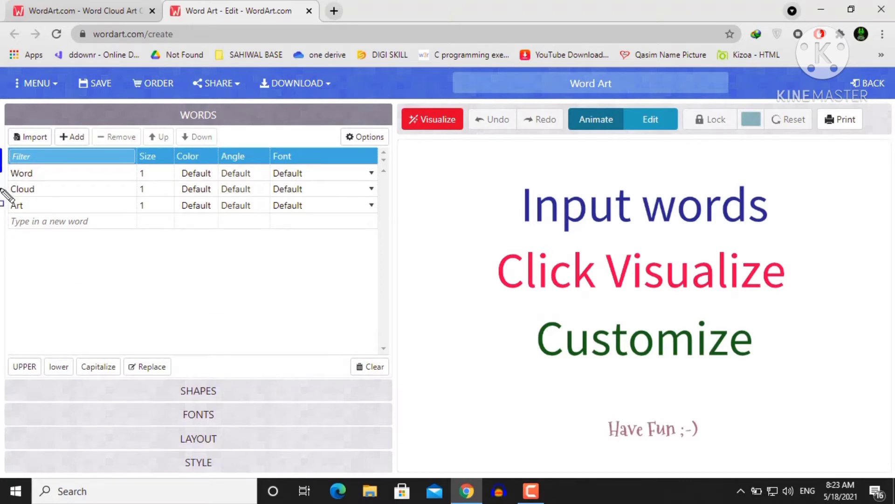
# Remove the default words Word, Cloud and Art from the WORDS table
pyautogui.moveTo(1, 149)
pyautogui.mouseDown()
pyautogui.moveTo(87, 231)
pyautogui.moveTo(385, 231)
pyautogui.mouseUp()
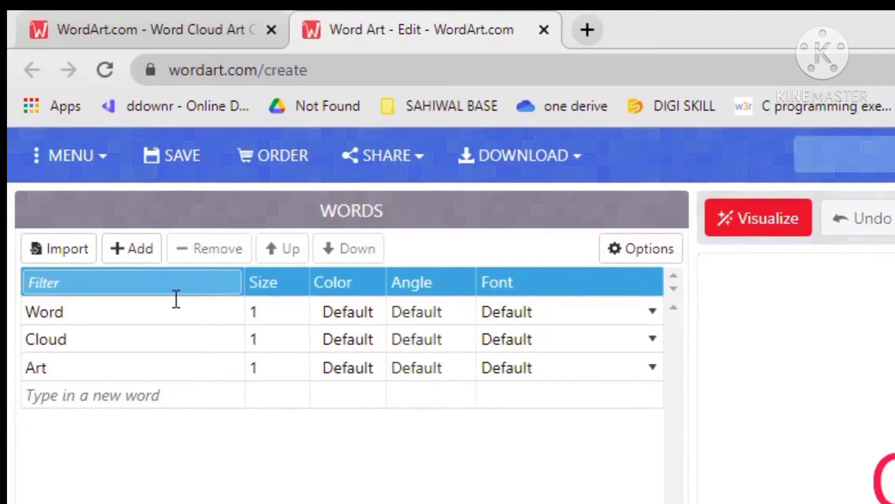
pyautogui.click(97, 167)
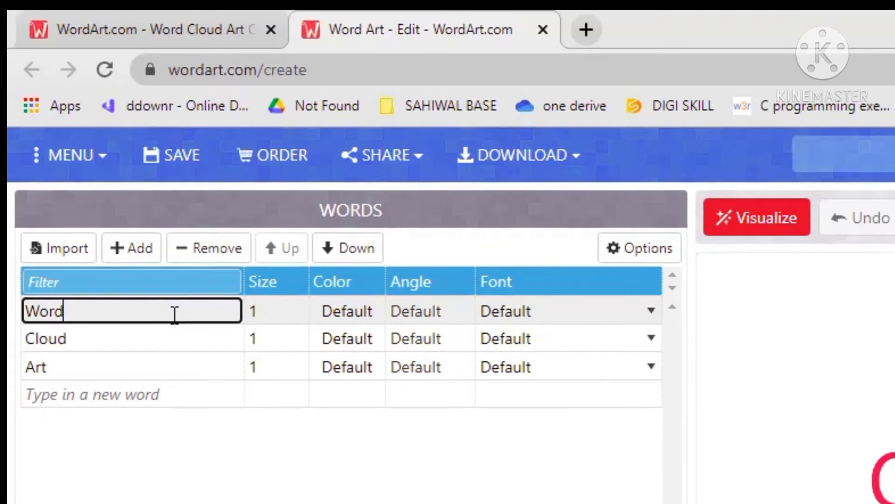
pyautogui.click(191, 257)
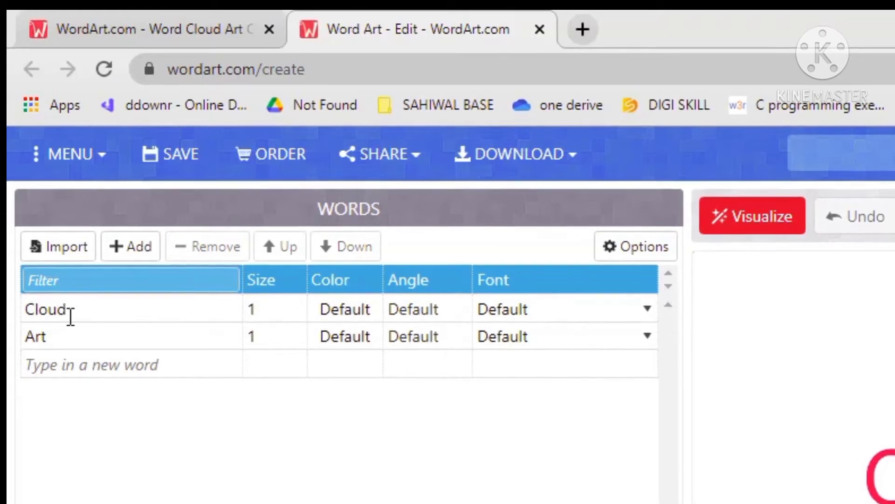
pyautogui.click(70, 311)
pyautogui.click(177, 255)
pyautogui.click(148, 306)
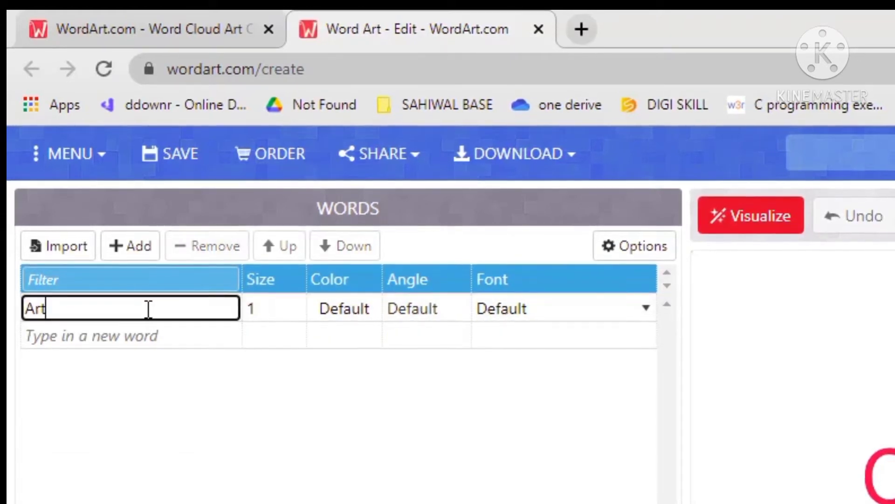
pyautogui.click(215, 257)
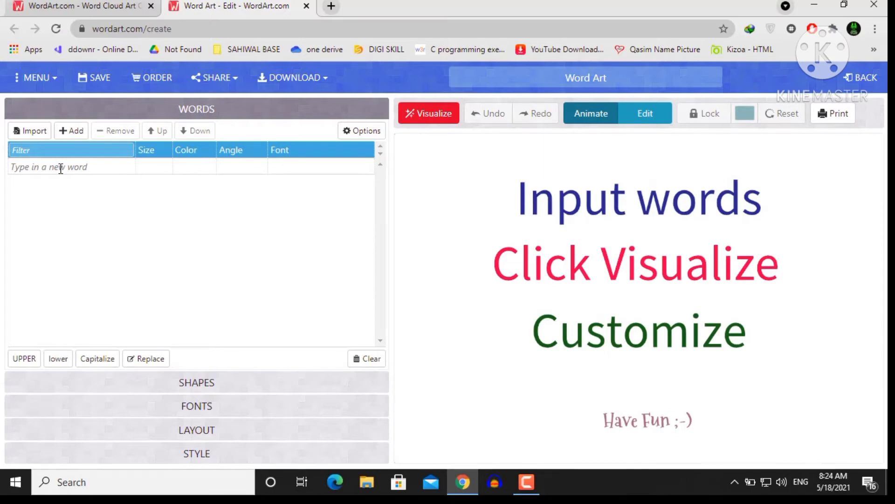
# Add the person's full name as a new entry in the word list
pyautogui.click(61, 168)
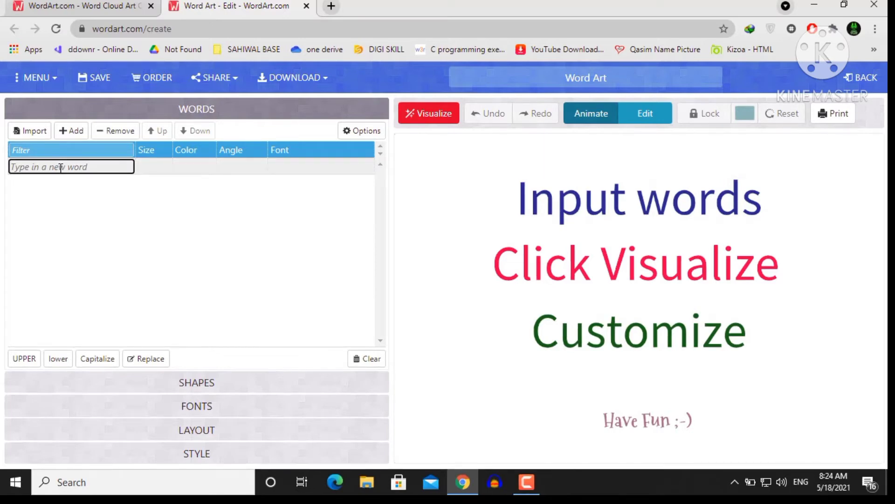
pyautogui.write('A')
pyautogui.write('bd')
pyautogui.write('ul A')
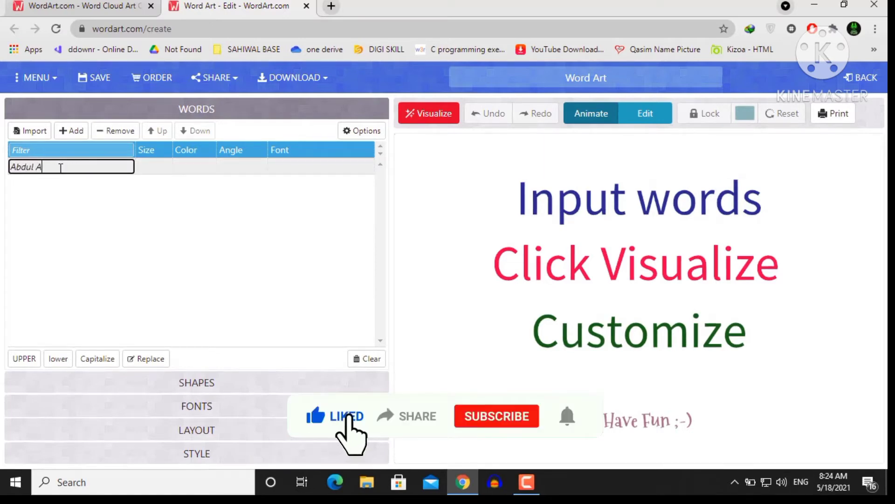
pyautogui.write('had')
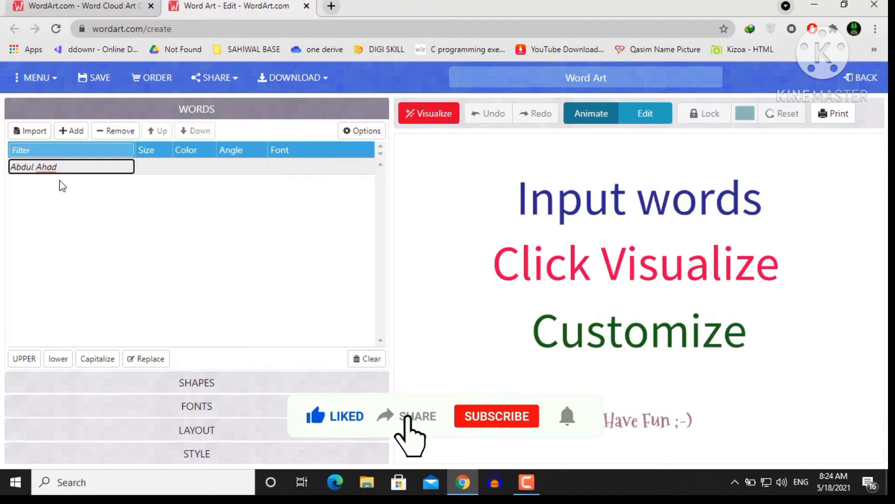
pyautogui.press('Return')
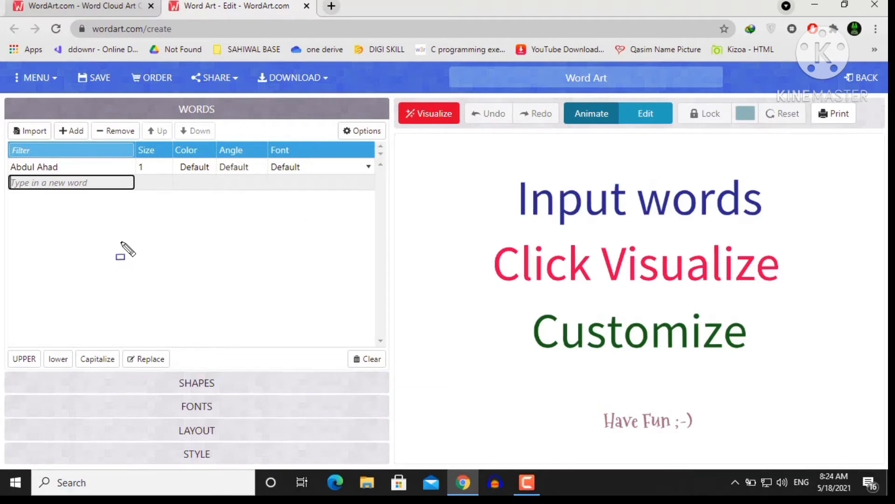
# Try UPPER and lower case, then settle on Capitalize for the name
pyautogui.moveTo(2, 338)
pyautogui.mouseDown()
pyautogui.moveTo(50, 412)
pyautogui.moveTo(208, 383)
pyautogui.moveTo(211, 374)
pyautogui.mouseUp()
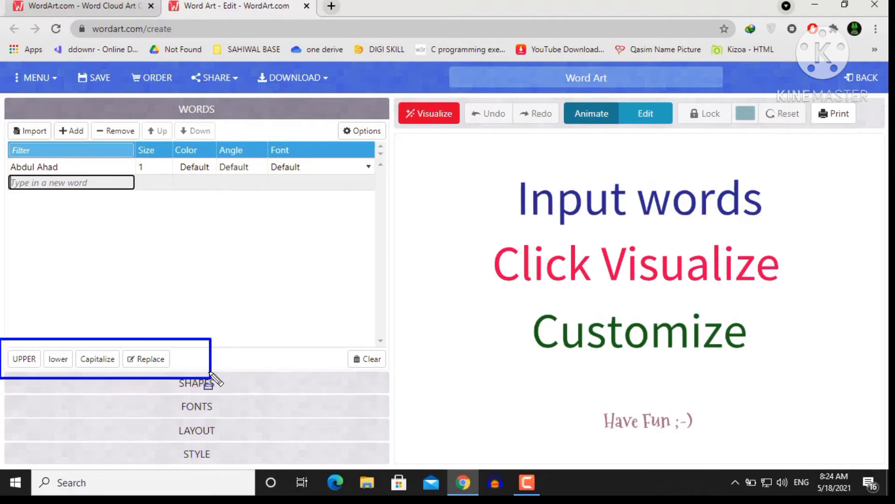
pyautogui.press('Escape')
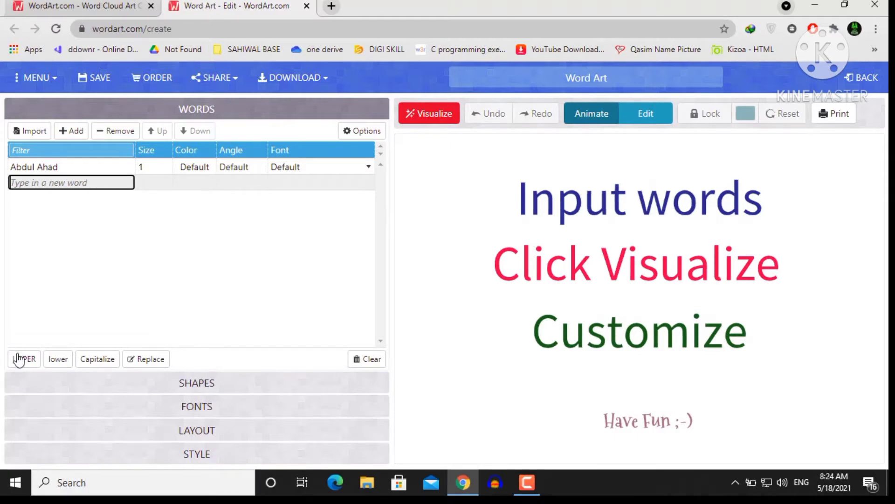
pyautogui.click(18, 365)
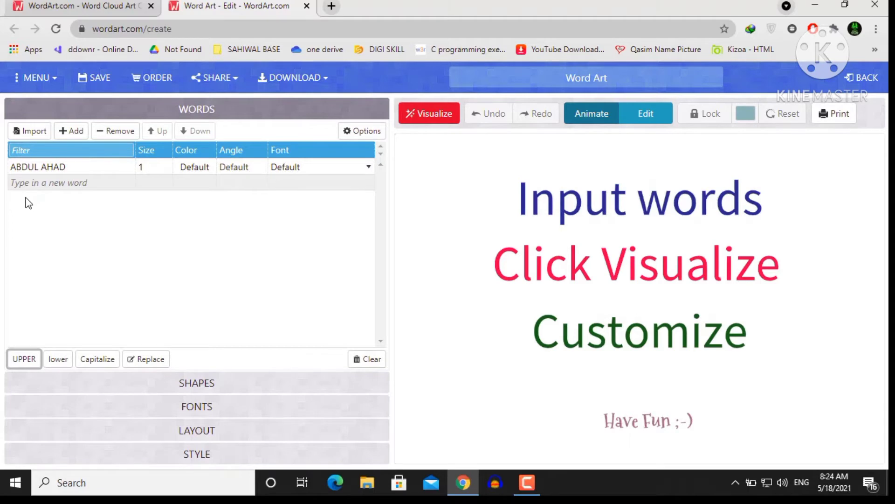
pyautogui.click(58, 368)
pyautogui.click(97, 366)
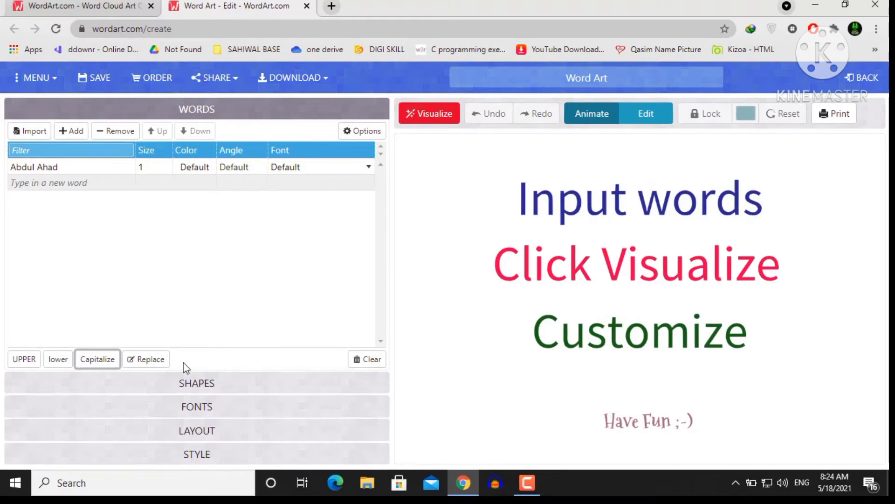
# Pick the guitar tile among the music icons in the SHAPES library
pyautogui.click(188, 385)
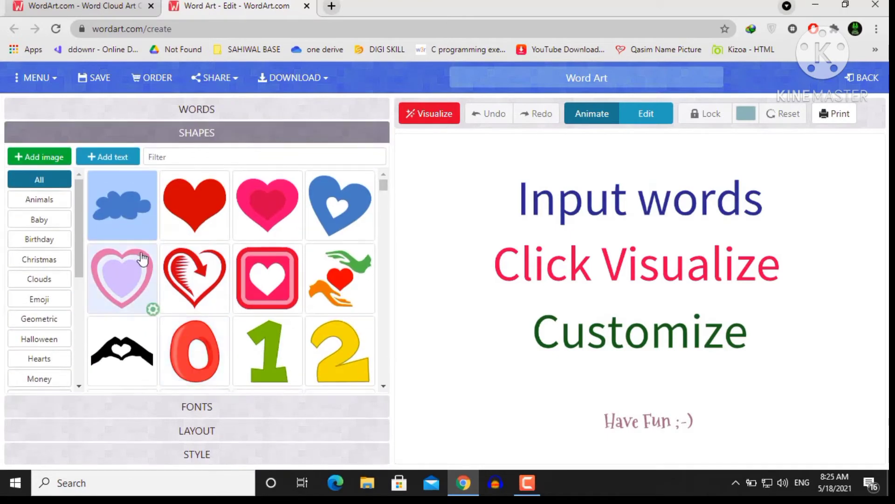
pyautogui.scroll(-3, 213, 219)
pyautogui.scroll(-3, 214, 229)
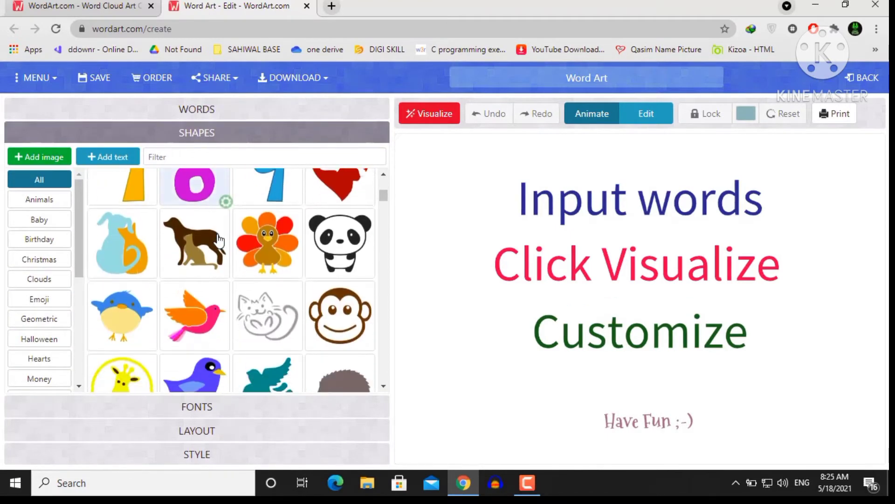
pyautogui.scroll(-3, 217, 238)
pyautogui.scroll(-3, 219, 249)
pyautogui.scroll(-3, 220, 252)
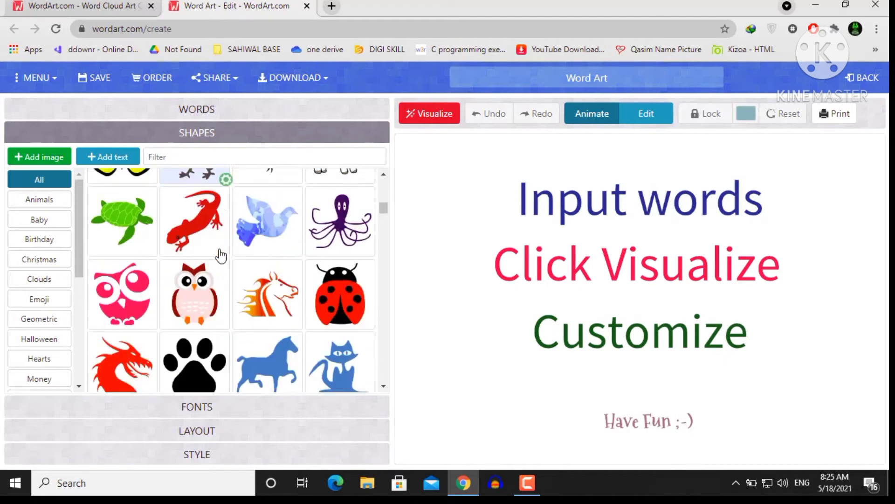
pyautogui.scroll(-3, 219, 254)
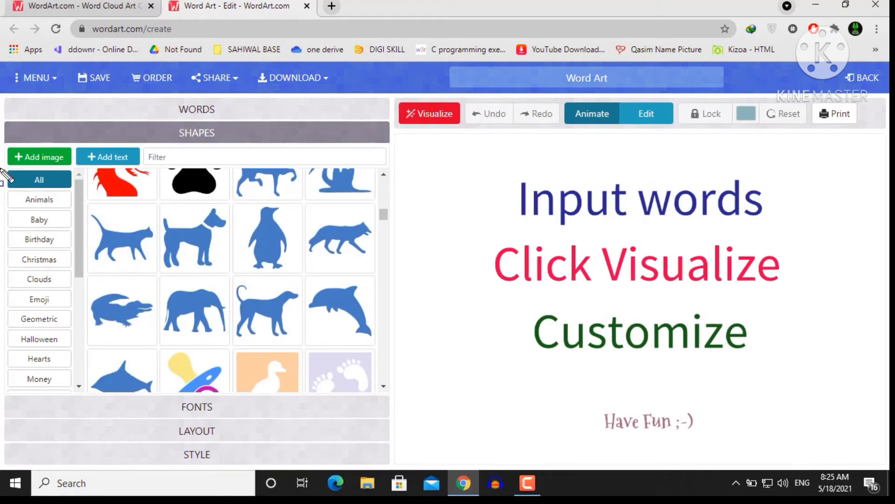
pyautogui.moveTo(0, 173); pyautogui.dragTo(70, 393)
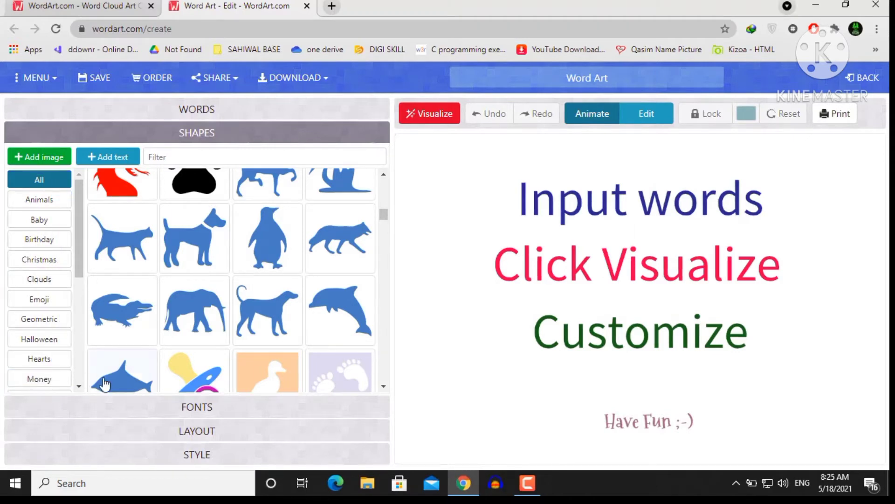
pyautogui.scroll(-5, 76, 360)
pyautogui.scroll(3, 190, 303)
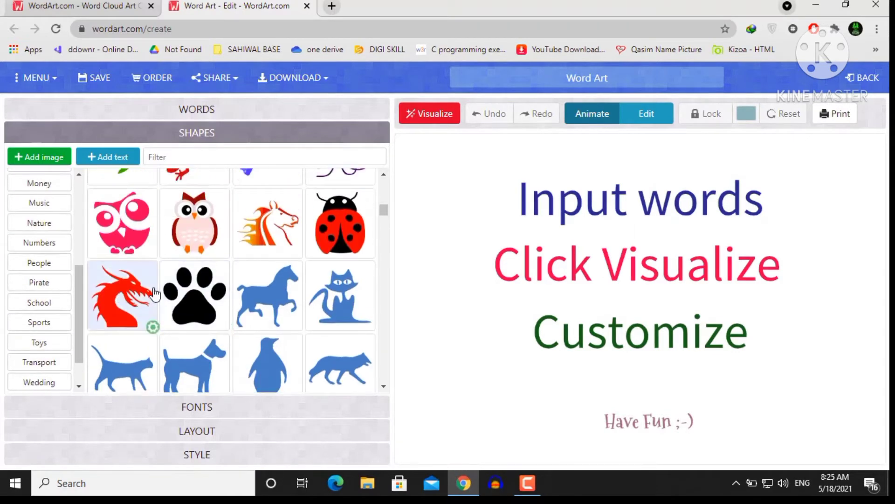
pyautogui.scroll(-6, 178, 272)
pyautogui.scroll(-3, 178, 272)
pyautogui.scroll(-2, 219, 231)
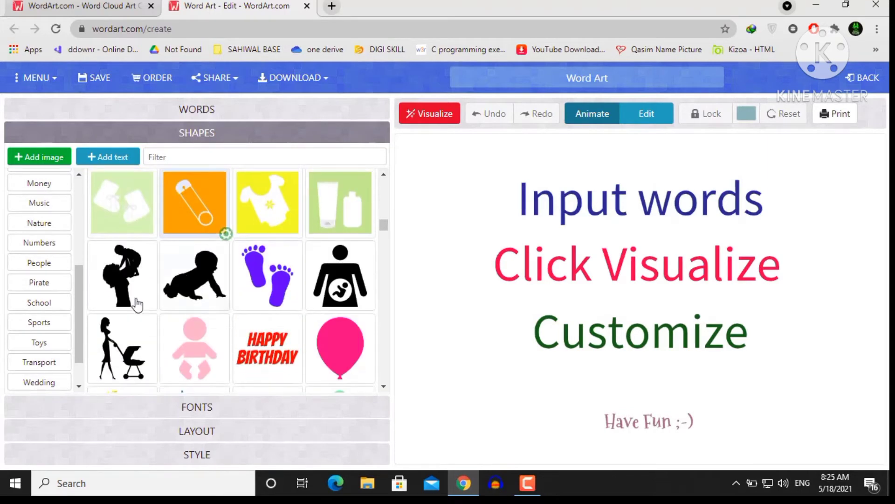
pyautogui.scroll(-3, 205, 261)
pyautogui.scroll(-5, 205, 289)
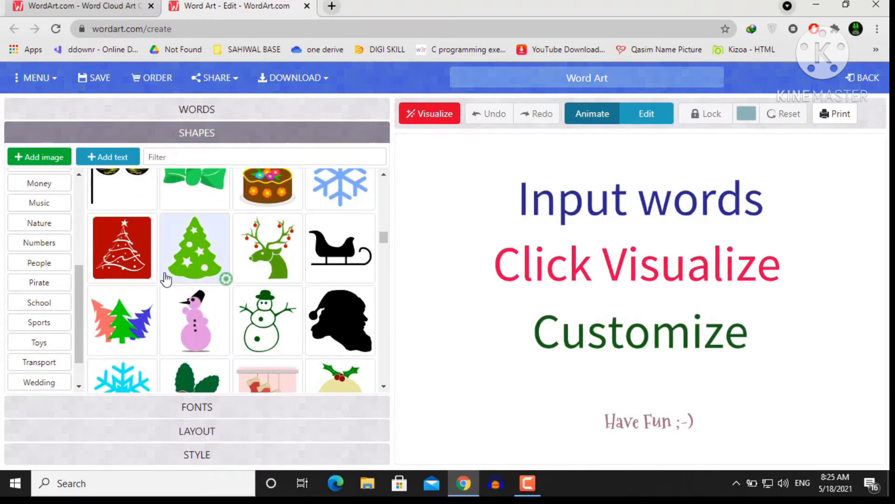
pyautogui.scroll(-3, 171, 275)
pyautogui.scroll(-3, 172, 272)
pyautogui.scroll(-3, 171, 272)
pyautogui.scroll(-3, 173, 275)
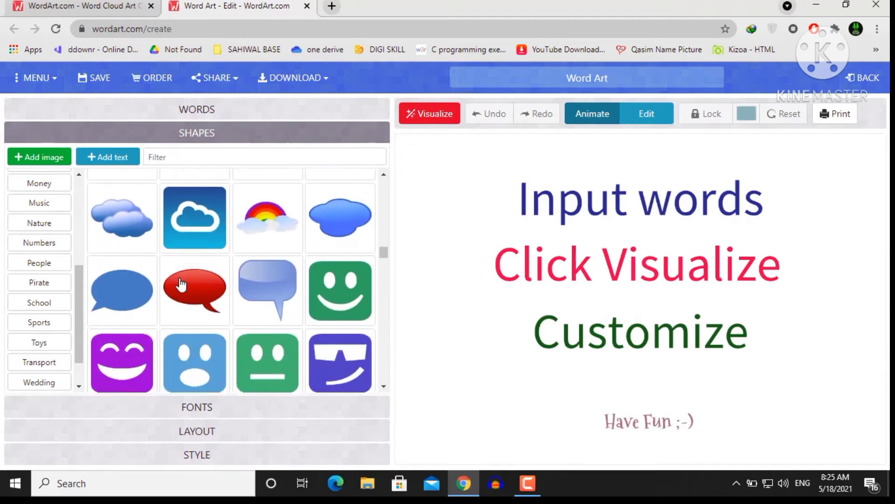
pyautogui.scroll(-3, 177, 280)
pyautogui.scroll(-3, 180, 284)
pyautogui.scroll(-3, 181, 283)
pyautogui.scroll(-3, 180, 283)
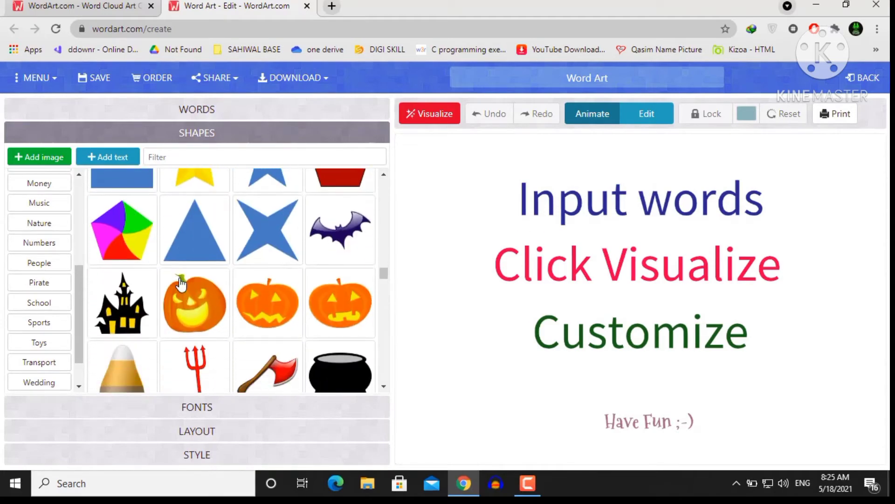
pyautogui.scroll(-3, 180, 285)
pyautogui.scroll(-3, 181, 284)
pyautogui.scroll(-3, 181, 284)
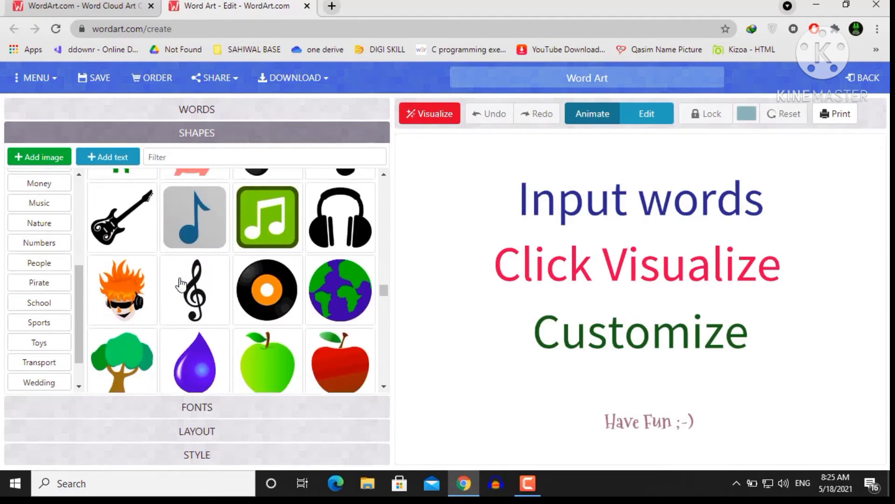
pyautogui.scroll(-3, 181, 283)
pyautogui.scroll(-2, 181, 283)
pyautogui.scroll(3, 181, 284)
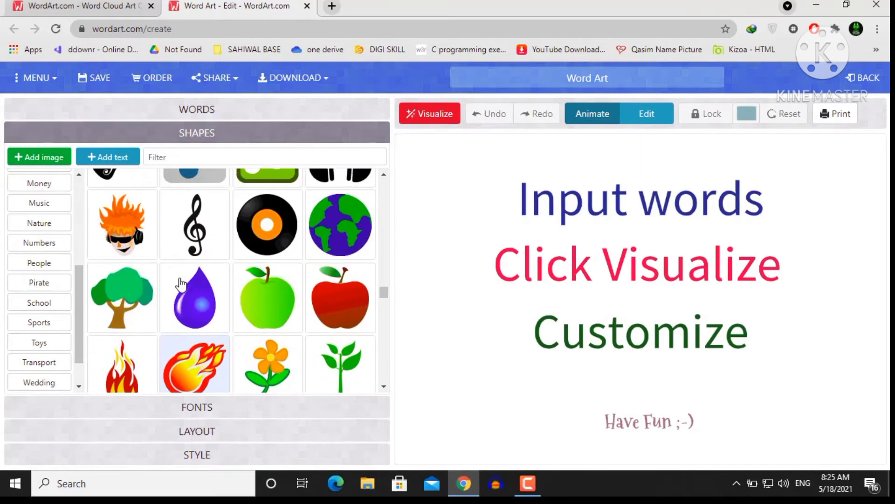
pyautogui.scroll(1, 181, 283)
pyautogui.moveTo(195, 225)
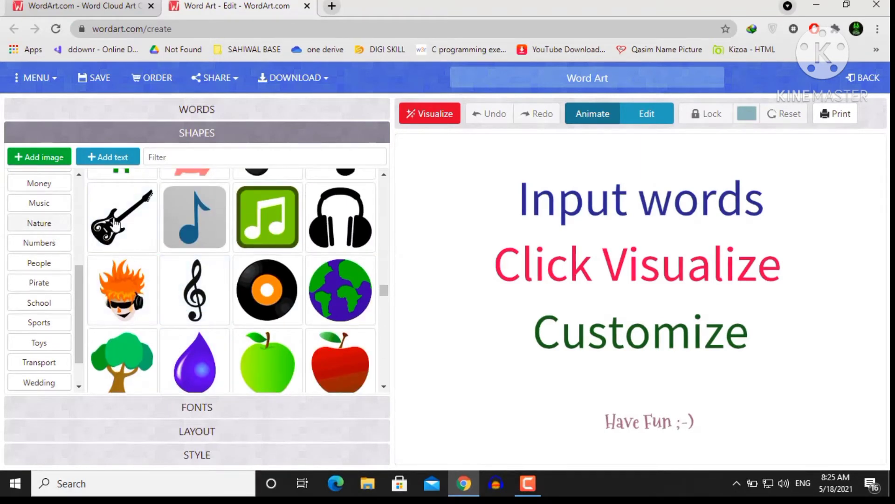
pyautogui.click(129, 229)
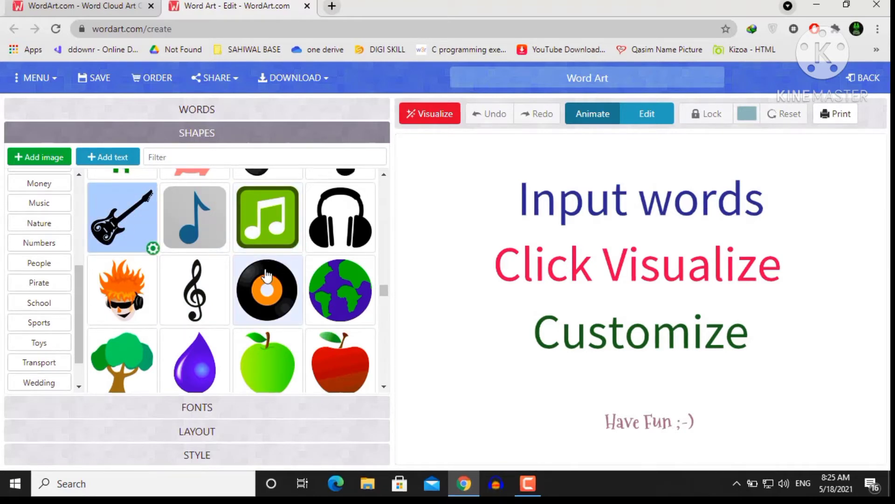
pyautogui.scroll(-1, 280, 263)
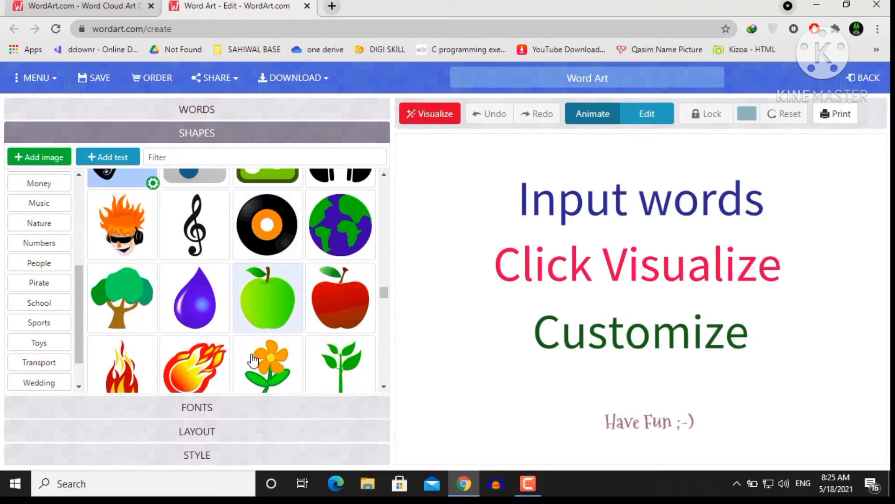
# Choose Chopin Script from the FONTS list as the word cloud font
pyautogui.click(202, 408)
pyautogui.scroll(-15, 70, 331)
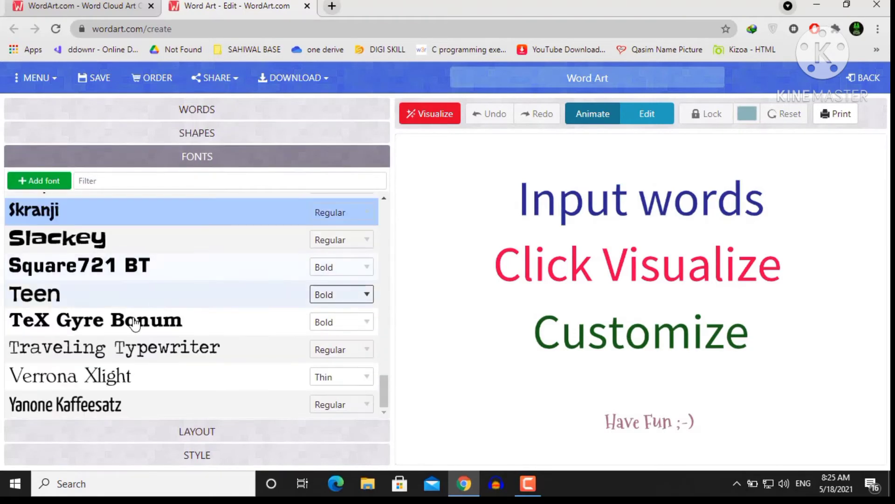
pyautogui.scroll(1, 100, 315)
pyautogui.scroll(5, 98, 313)
pyautogui.scroll(2, 97, 311)
pyautogui.scroll(5, 97, 311)
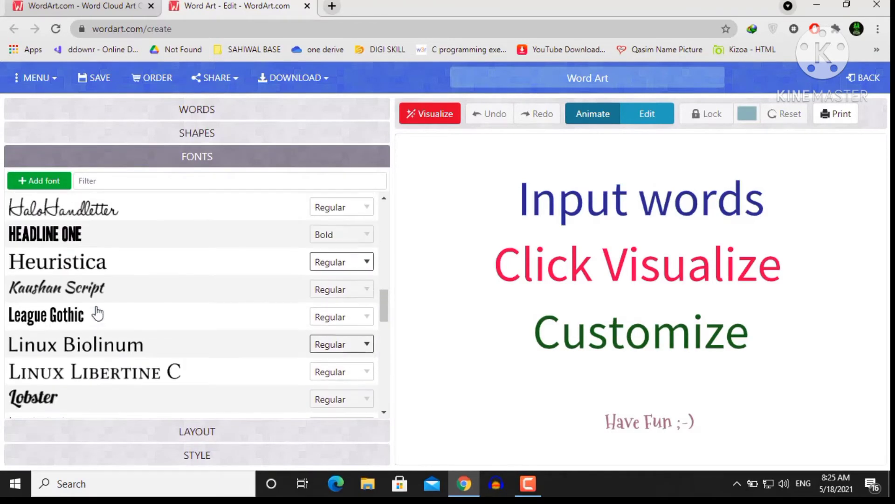
pyautogui.scroll(1, 96, 310)
pyautogui.scroll(2, 98, 307)
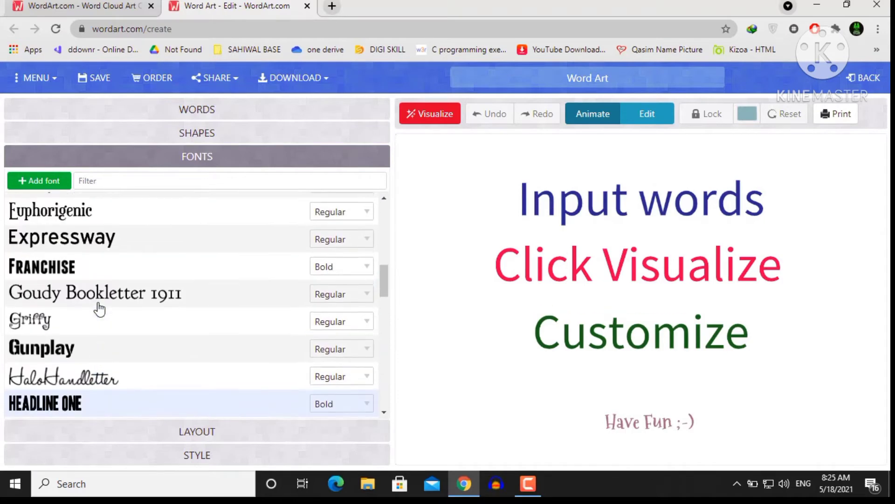
pyautogui.scroll(1, 98, 308)
pyautogui.scroll(2, 99, 309)
pyautogui.scroll(1, 98, 293)
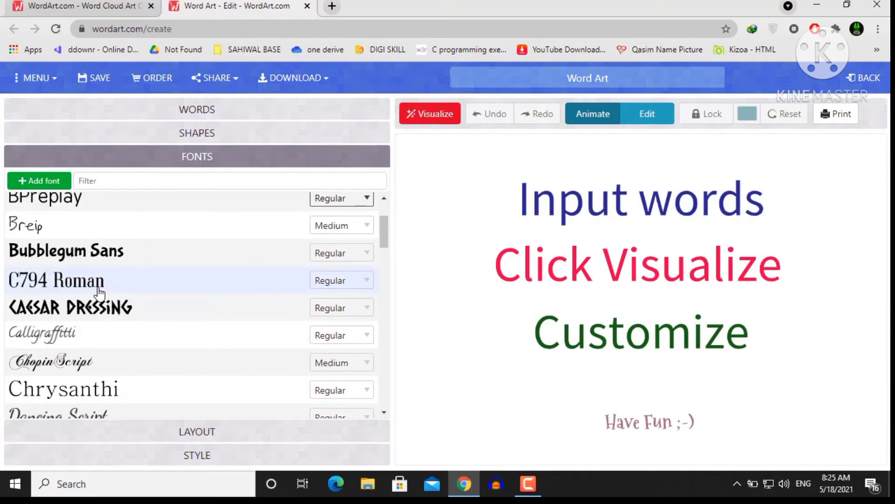
pyautogui.scroll(2, 98, 286)
pyautogui.scroll(-4, 72, 240)
pyautogui.scroll(-1, 72, 239)
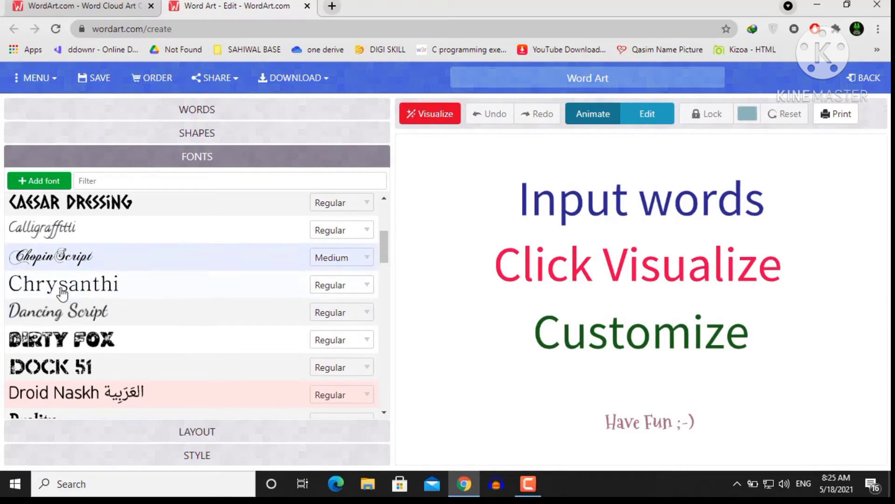
pyautogui.click(59, 254)
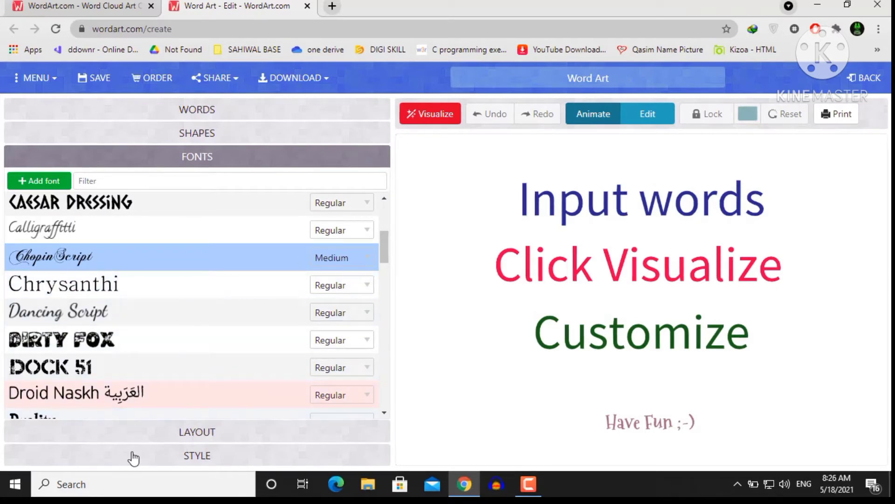
# Set the LAYOUT to the Random orientation tile
pyautogui.click(196, 434)
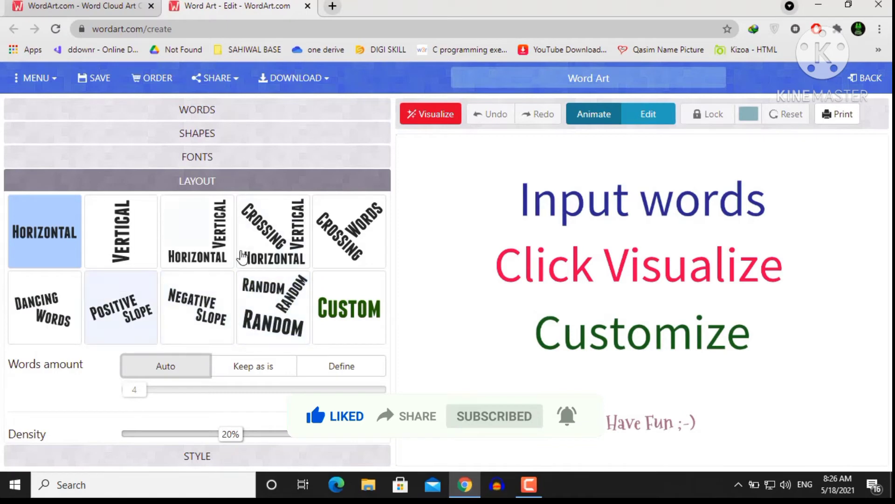
pyautogui.click(270, 323)
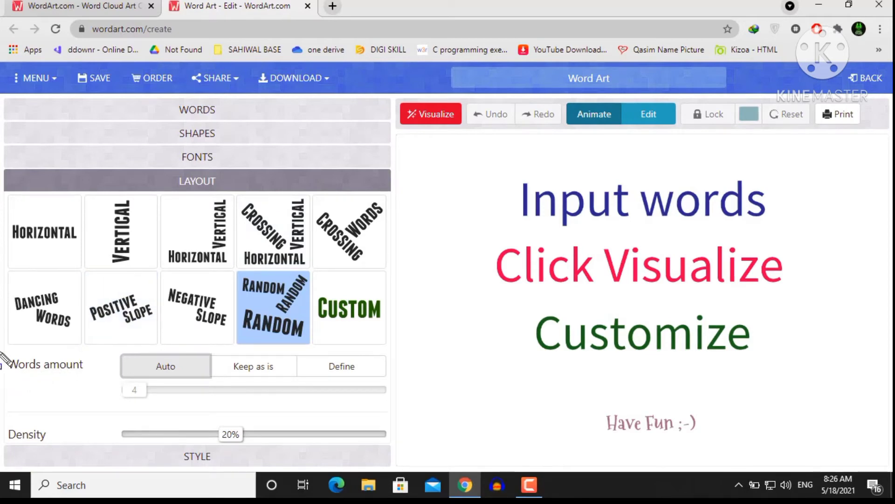
pyautogui.moveTo(1, 353); pyautogui.dragTo(412, 414)
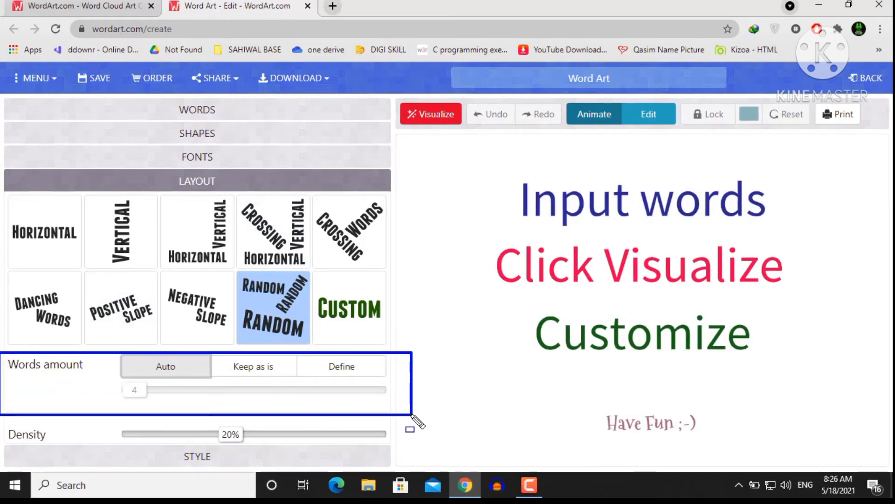
# Switch Words amount to Define and slide the count up to 393
pyautogui.moveTo(111, 386); pyautogui.dragTo(162, 403)
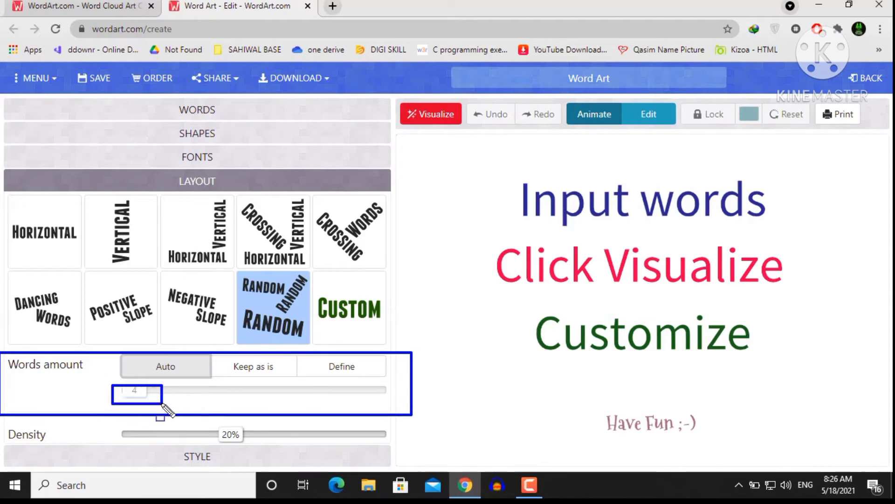
pyautogui.press('e')
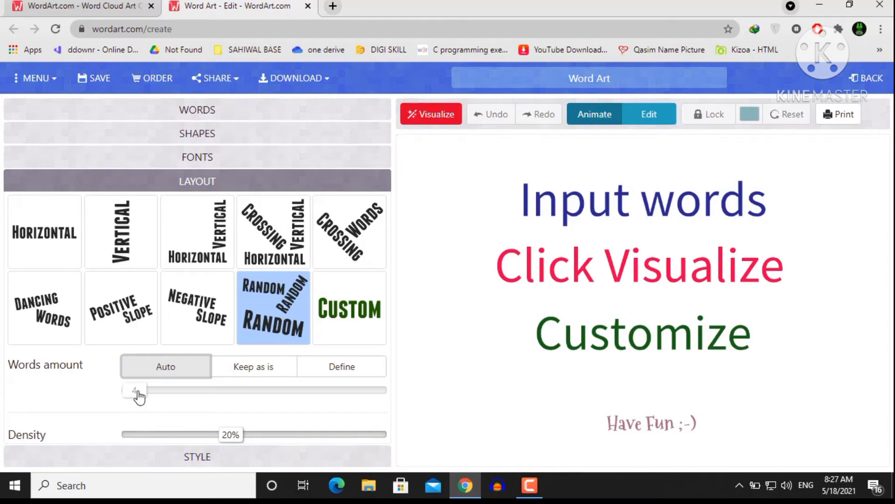
pyautogui.click(322, 367)
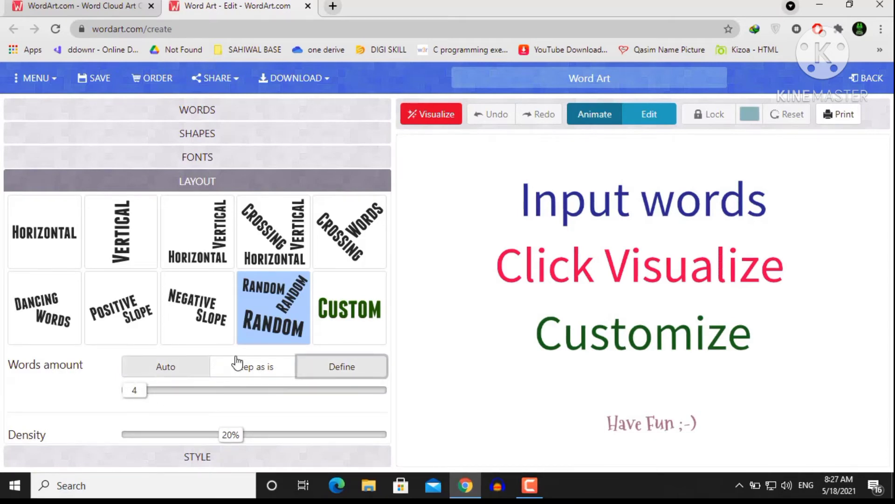
pyautogui.moveTo(134, 390); pyautogui.dragTo(229, 391)
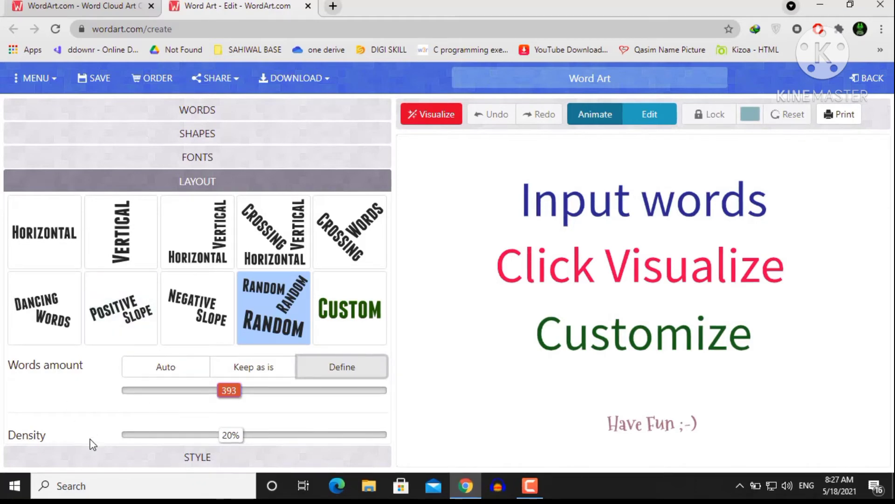
# In STYLE, try Custom word colors, then revert to Shape-based colors
pyautogui.click(185, 459)
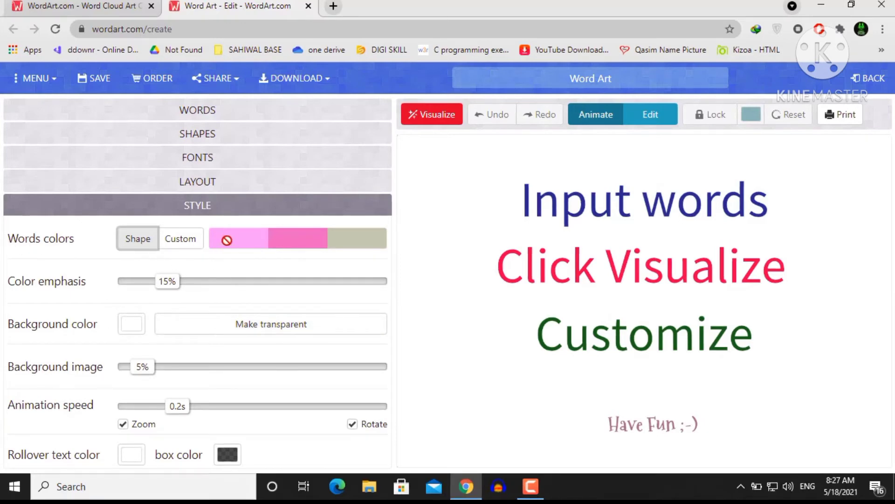
pyautogui.click(181, 239)
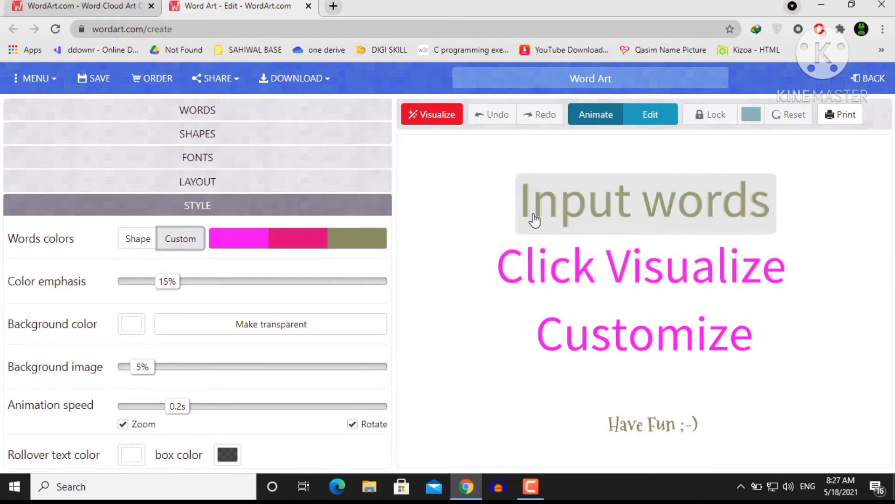
pyautogui.click(139, 240)
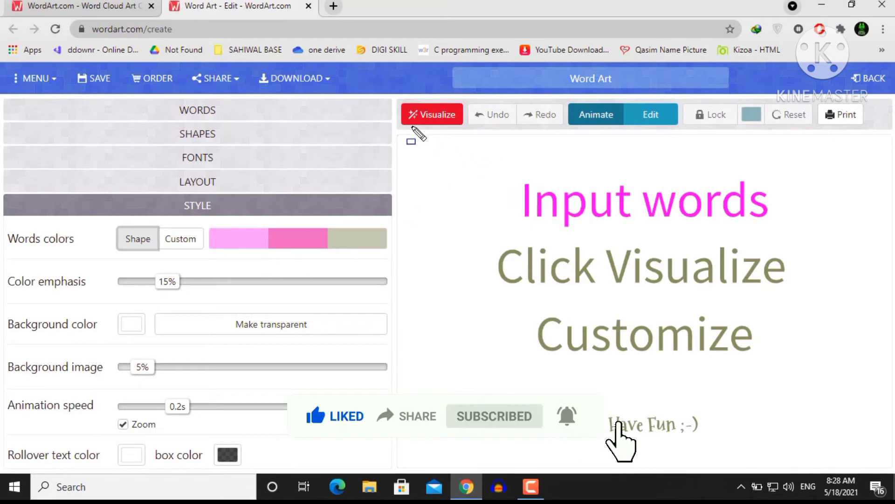
pyautogui.moveTo(399, 102); pyautogui.dragTo(460, 131)
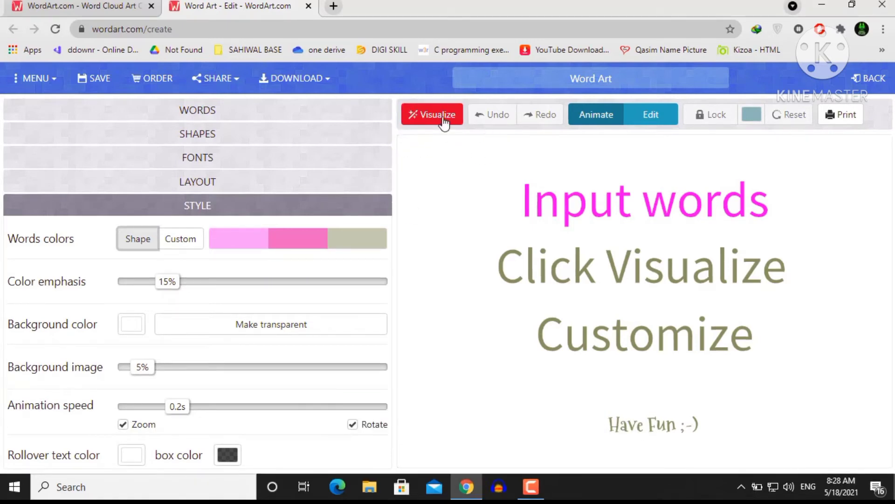
# Visualize the word cloud so the name fills the guitar shape
pyautogui.click(443, 121)
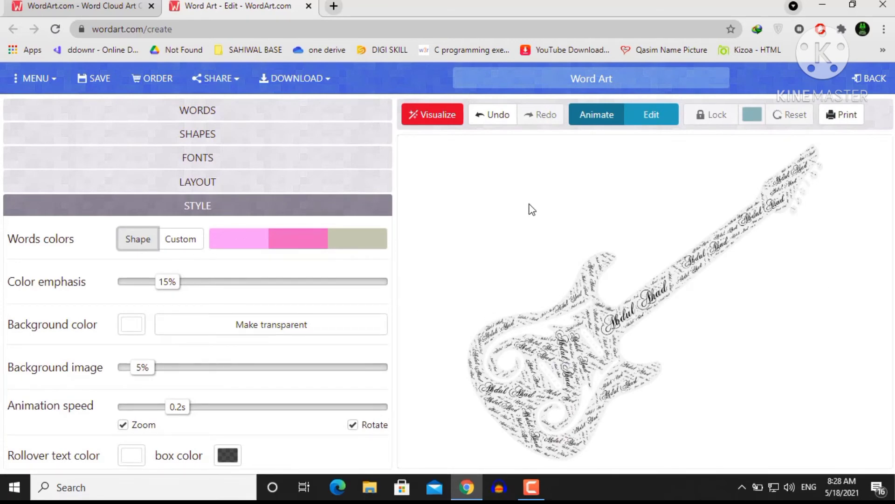
pyautogui.click(195, 179)
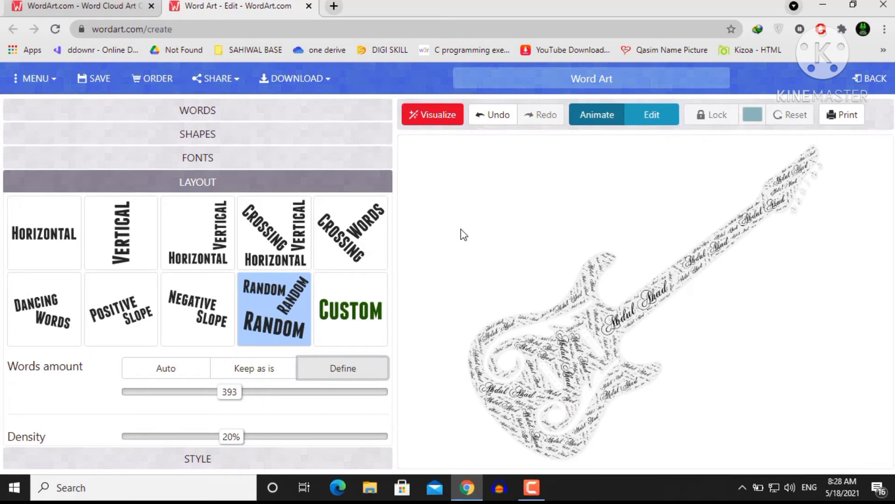
# Regenerate the guitar cloud with a Horizontal layout and the word count reduced to 96
pyautogui.click(24, 247)
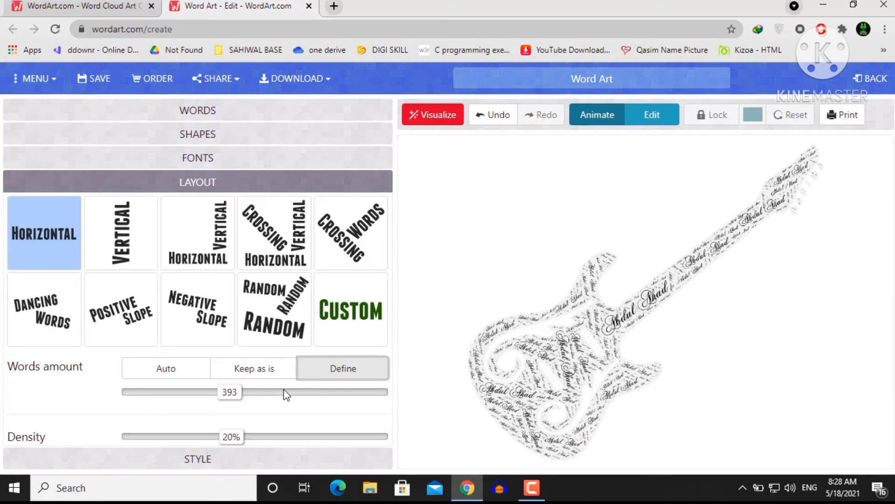
pyautogui.moveTo(230, 394); pyautogui.dragTo(158, 403)
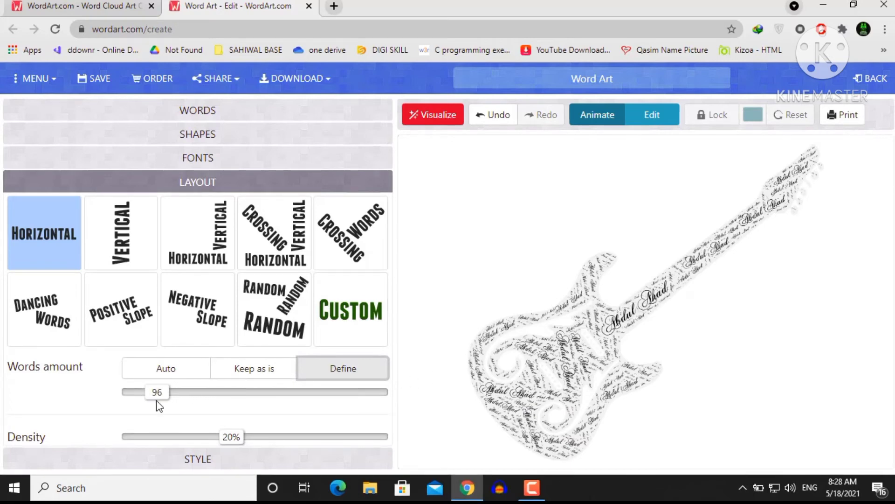
pyautogui.click(434, 123)
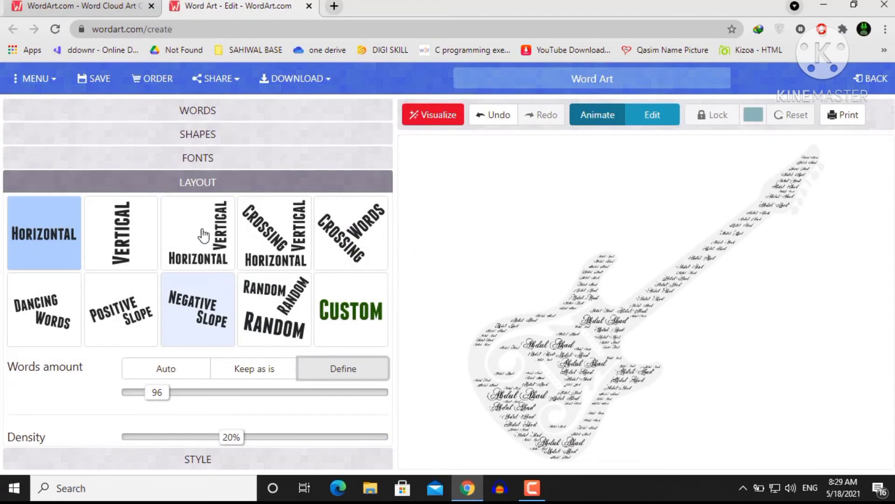
# Reopen the Shapes grid and find the red dragon among the animal shapes
pyautogui.click(189, 137)
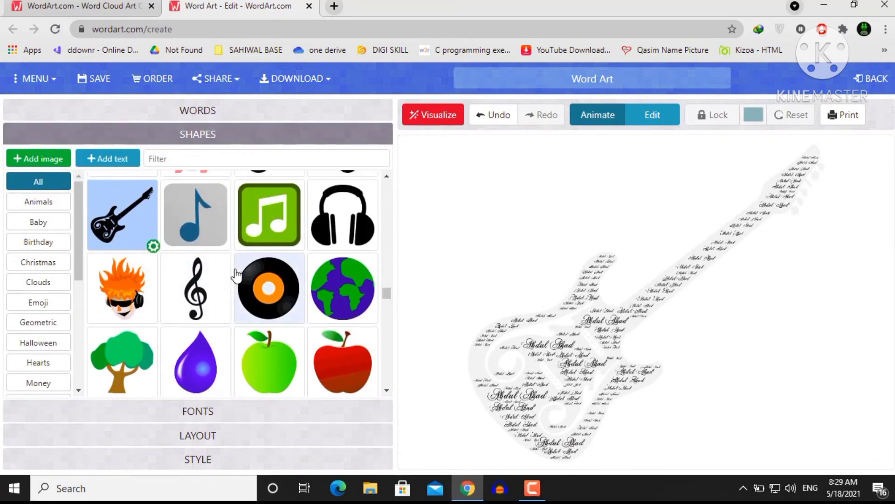
pyautogui.scroll(2, 242, 266)
pyautogui.scroll(2, 252, 262)
pyautogui.scroll(2, 242, 259)
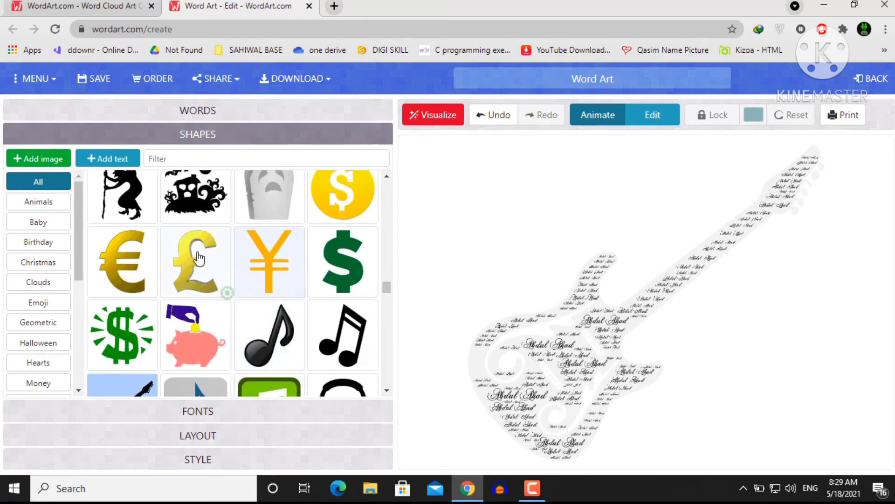
pyautogui.scroll(2, 219, 258)
pyautogui.scroll(2, 191, 254)
pyautogui.scroll(2, 168, 252)
pyautogui.scroll(1, 164, 250)
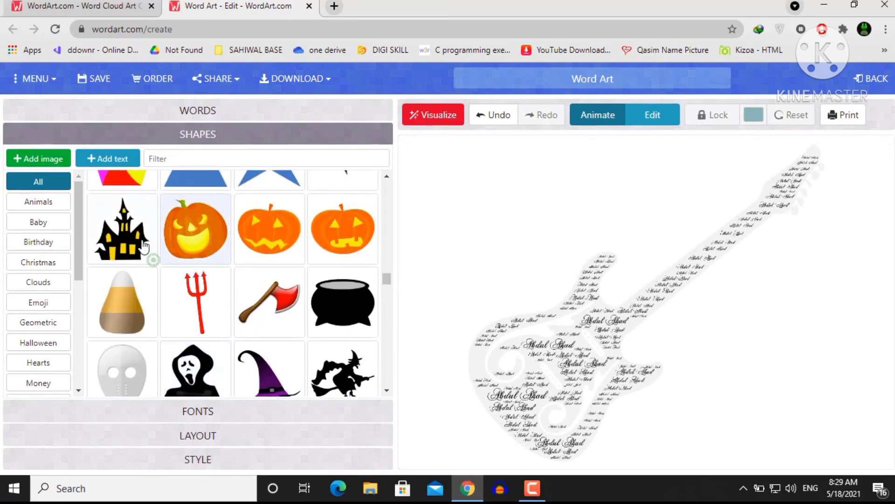
pyautogui.scroll(3, 161, 247)
pyautogui.scroll(2, 157, 243)
pyautogui.scroll(1, 154, 240)
pyautogui.scroll(1, 152, 242)
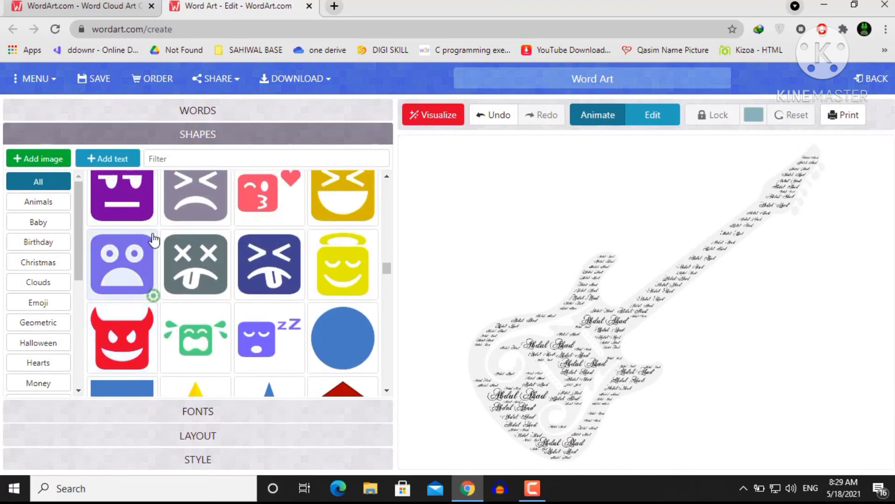
pyautogui.scroll(3, 168, 244)
pyautogui.scroll(3, 182, 245)
pyautogui.scroll(2, 189, 246)
pyautogui.scroll(3, 190, 246)
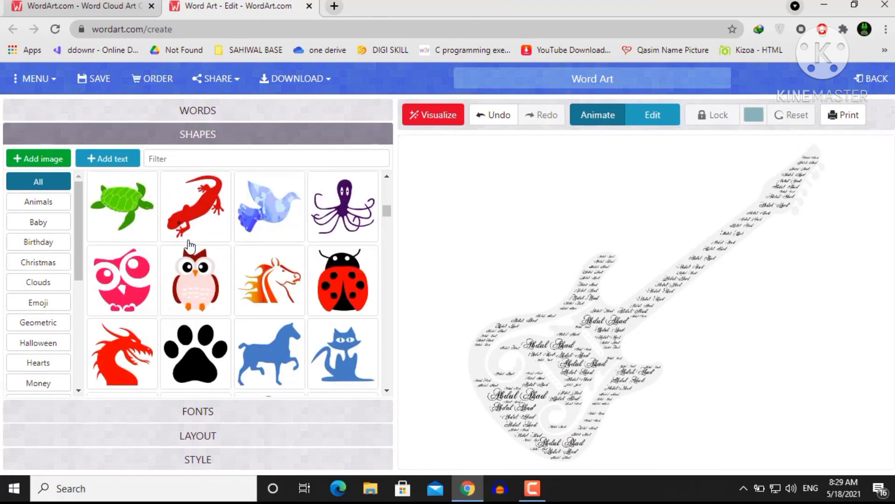
pyautogui.scroll(3, 190, 246)
pyautogui.scroll(3, 189, 246)
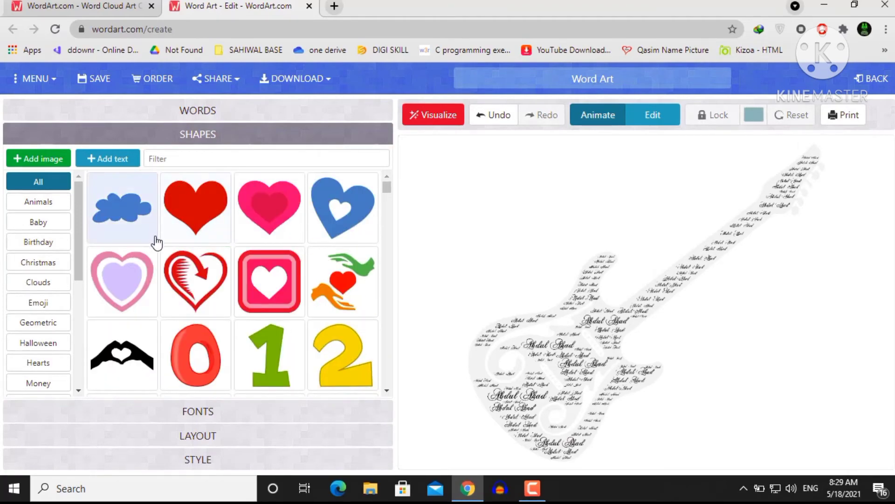
pyautogui.scroll(-3, 156, 241)
pyautogui.scroll(-3, 156, 243)
pyautogui.scroll(-3, 155, 246)
pyautogui.scroll(-3, 155, 246)
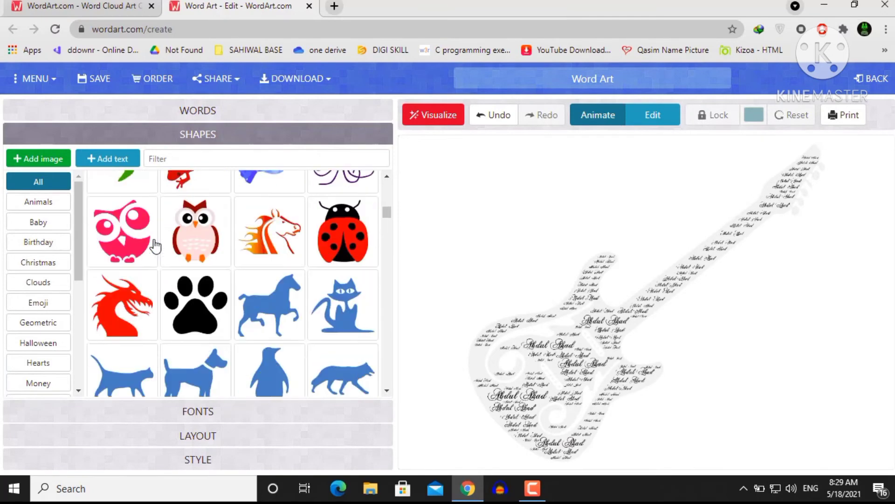
pyautogui.scroll(-2, 150, 240)
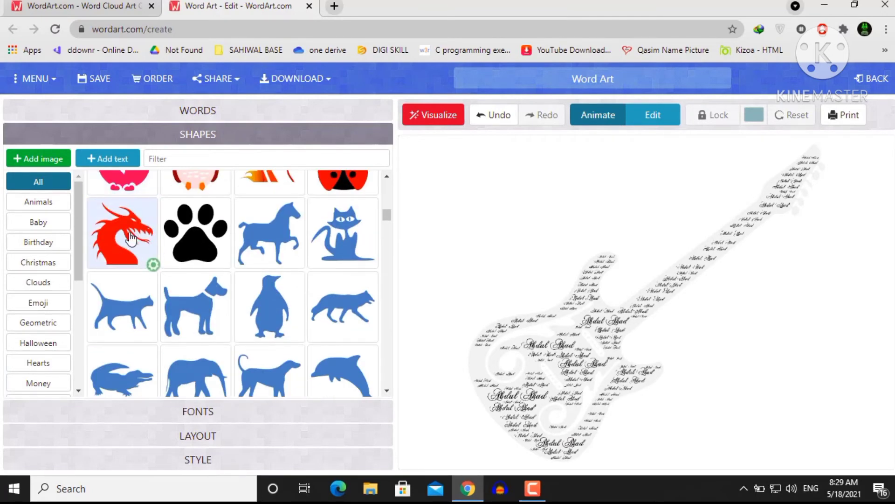
# Visualize the cloud so the name words fill the red dragon silhouette
pyautogui.click(436, 118)
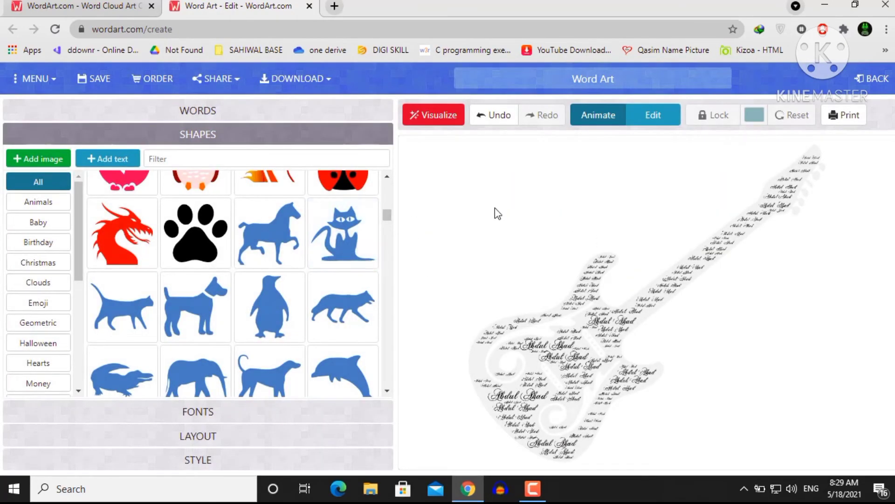
pyautogui.click(430, 116)
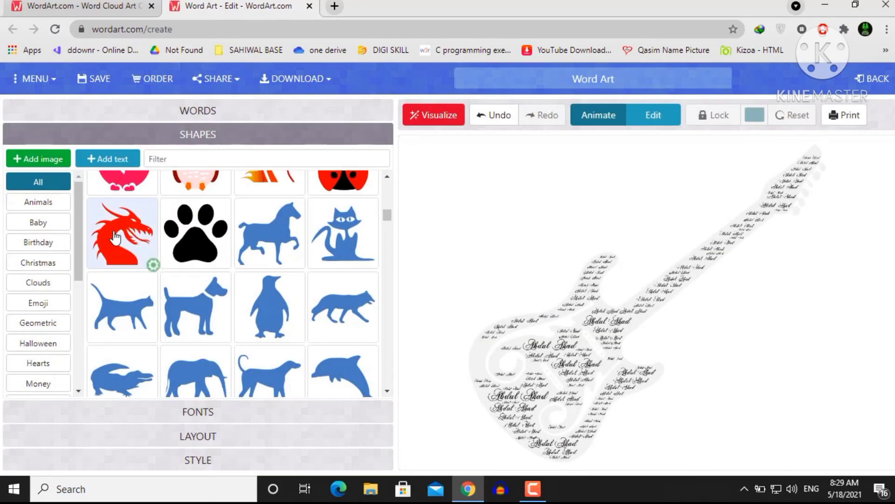
pyautogui.click(418, 122)
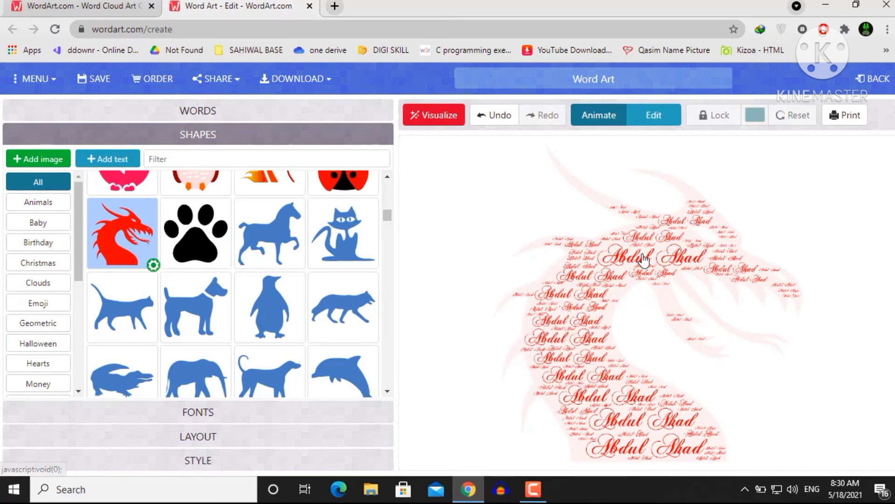
pyautogui.moveTo(342, 233)
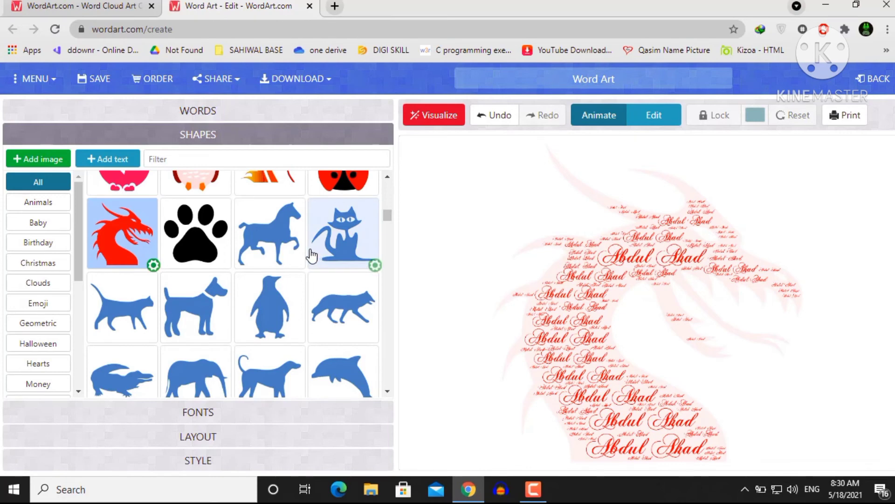
# Select the Griffy font and redraw the dragon cloud with it
pyautogui.scroll(-5, 310, 256)
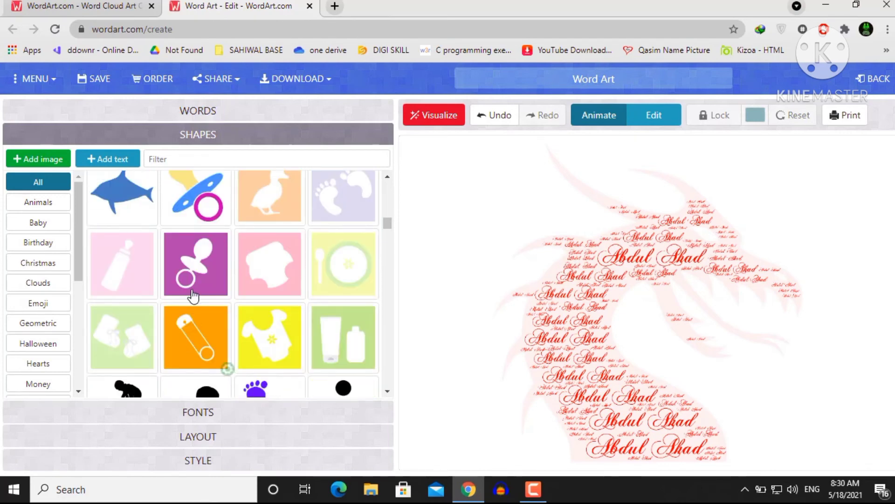
pyautogui.scroll(-3, 194, 296)
pyautogui.click(216, 421)
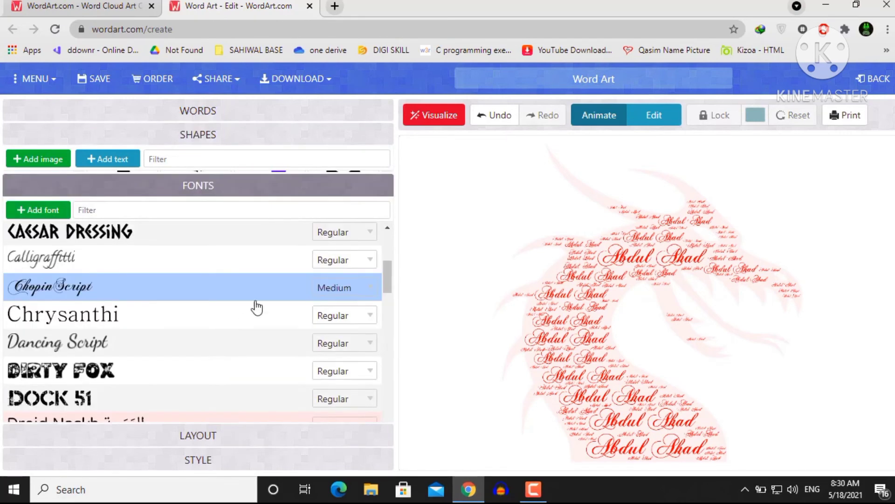
pyautogui.scroll(-3, 256, 305)
pyautogui.scroll(-3, 69, 297)
pyautogui.scroll(-3, 69, 296)
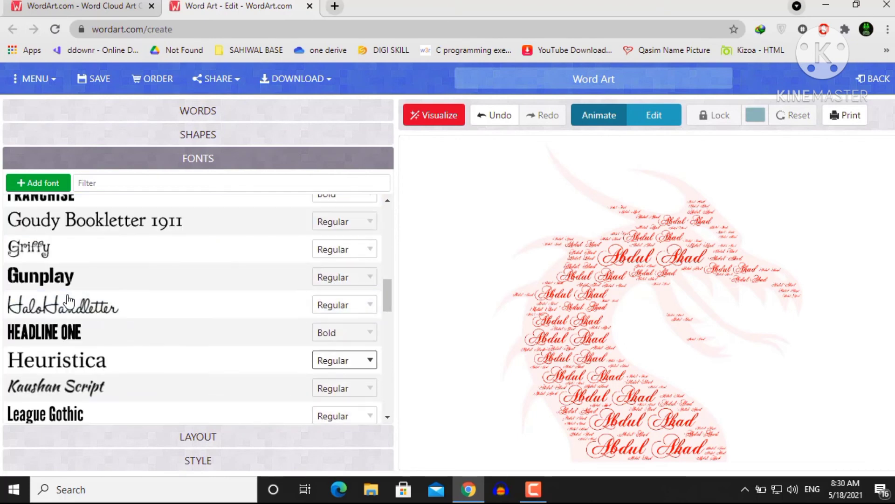
pyautogui.click(32, 255)
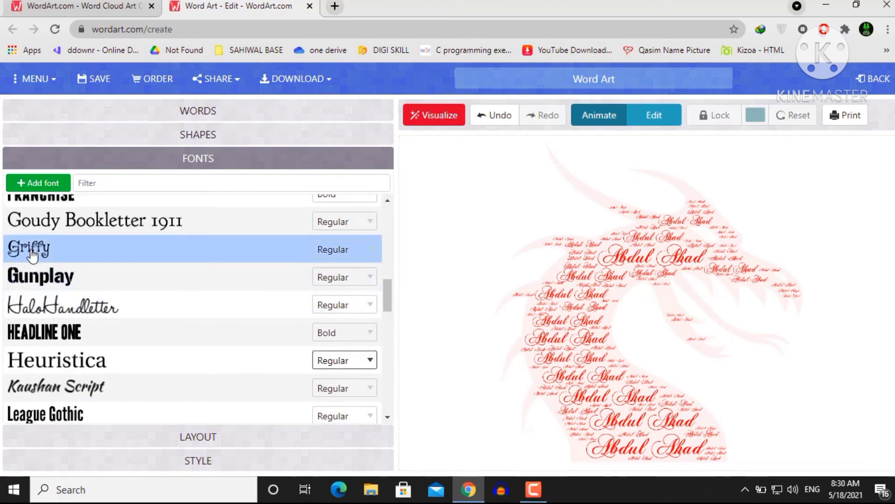
pyautogui.click(427, 123)
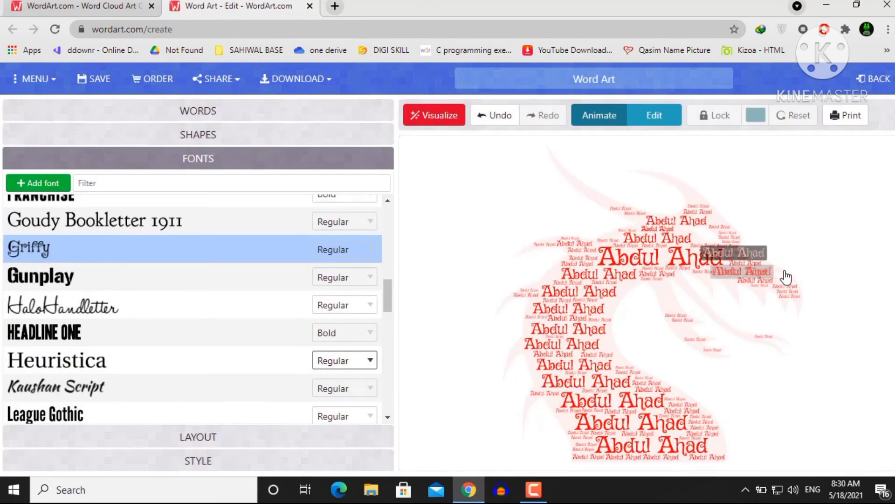
# Expand the STYLE section to show the colour and style settings
pyautogui.scroll(-4, 140, 351)
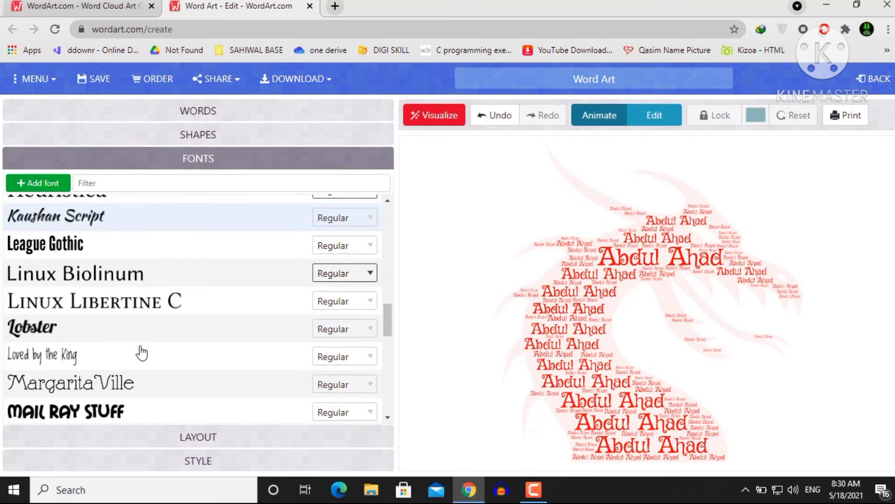
pyautogui.scroll(-4, 140, 351)
pyautogui.scroll(-4, 147, 354)
pyautogui.click(221, 470)
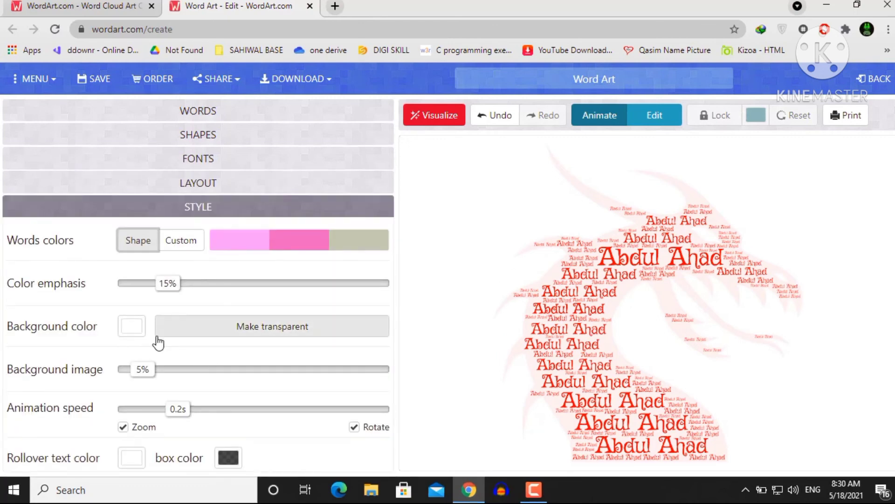
# Check the LAYOUT options with Horizontal kept, then begin the download
pyautogui.click(173, 191)
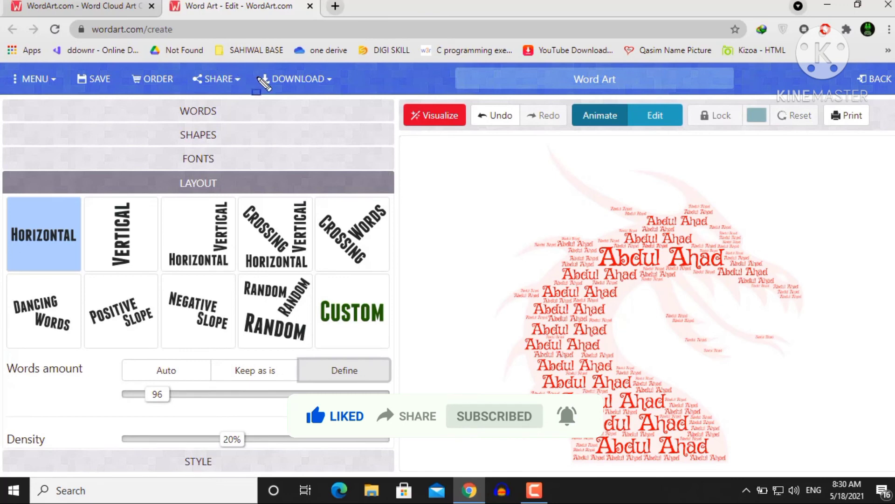
pyautogui.click(312, 85)
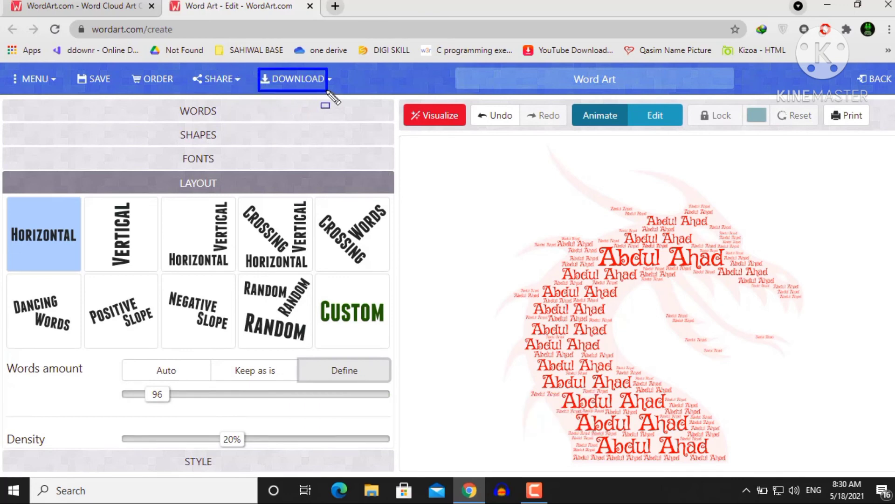
# Skip the paid HQ pack and save the cloud as standard PNG 'Word Art (1).png'
pyautogui.click(294, 83)
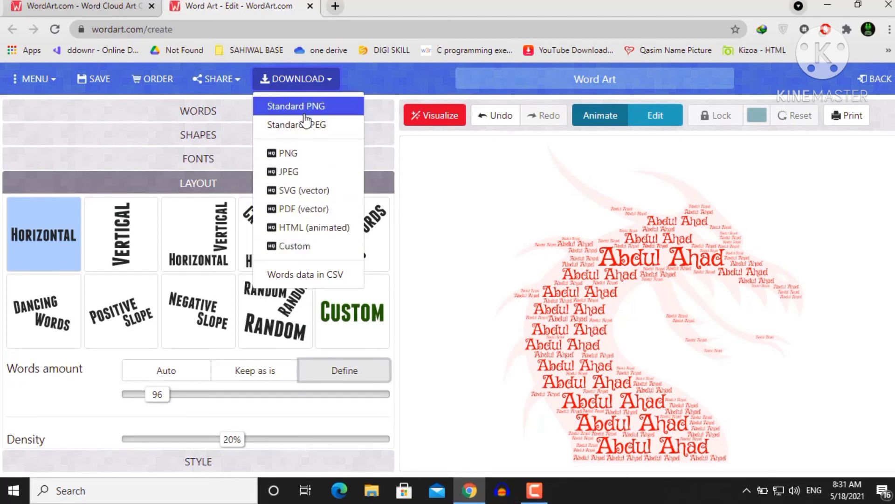
pyautogui.click(293, 159)
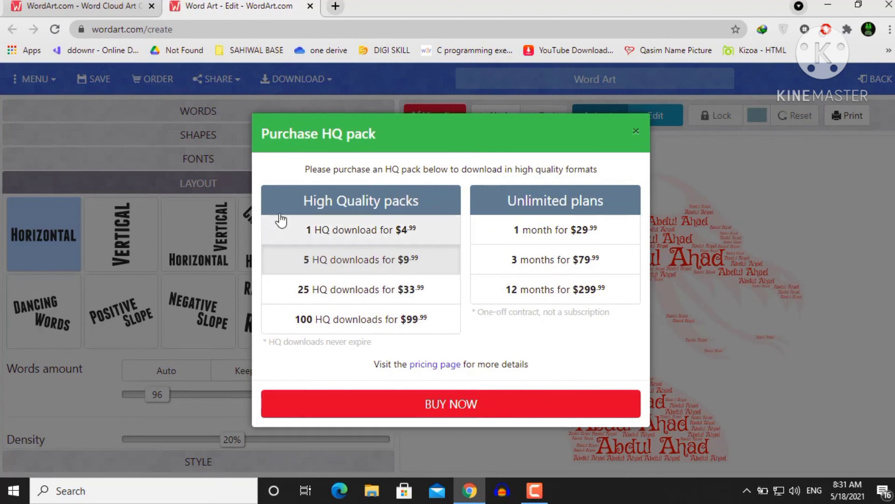
pyautogui.click(637, 135)
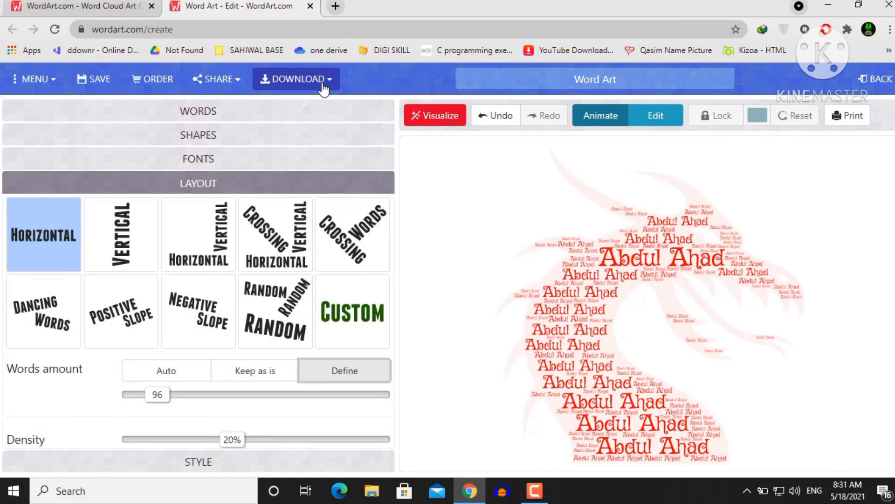
pyautogui.click(321, 82)
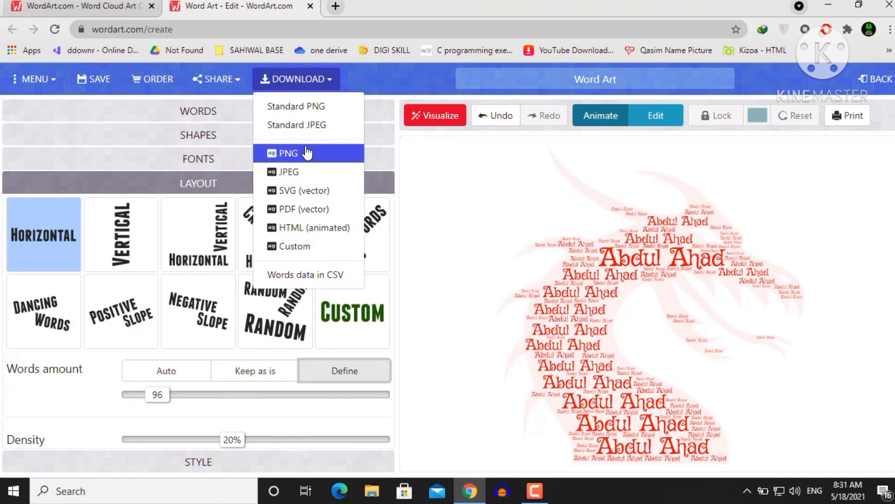
pyautogui.click(308, 111)
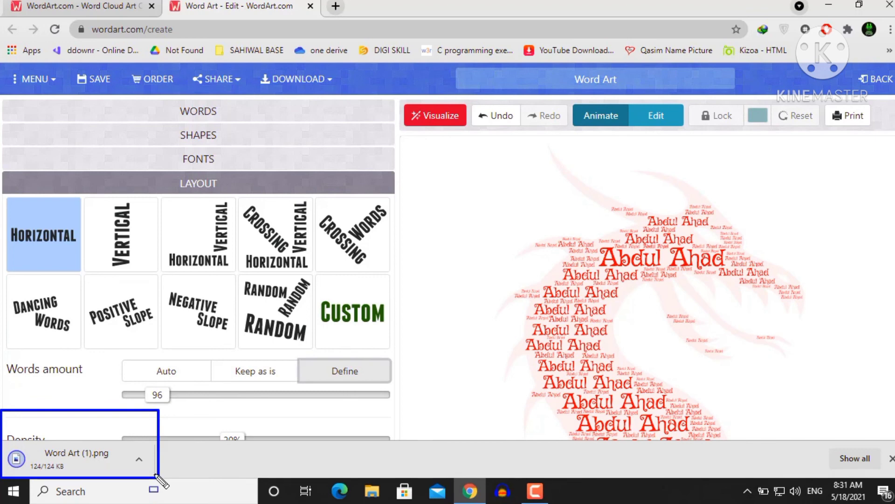
pyautogui.click(43, 466)
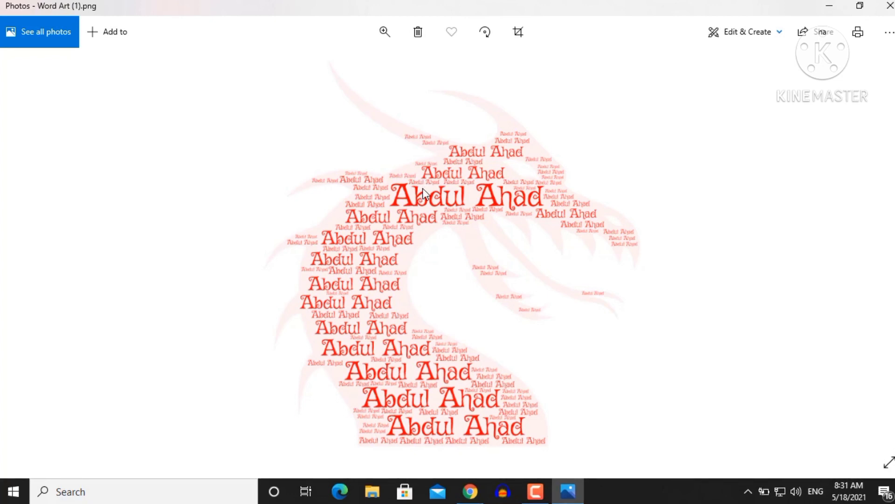
pyautogui.click(889, 5)
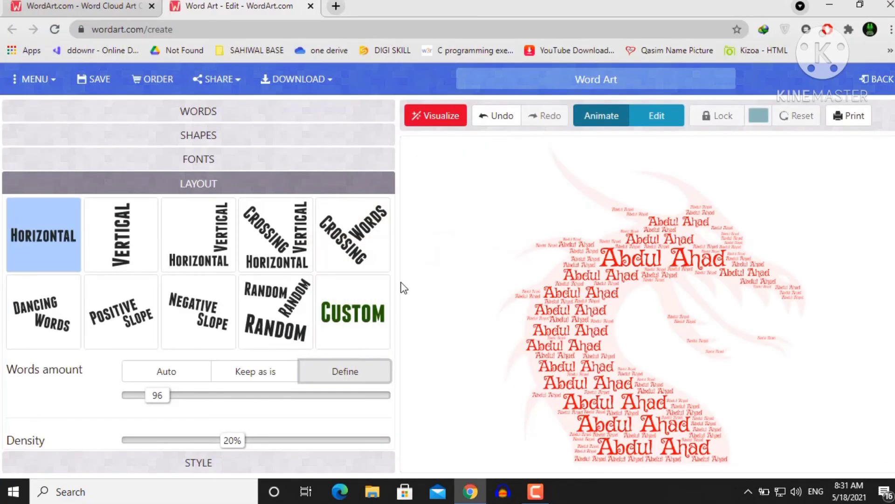